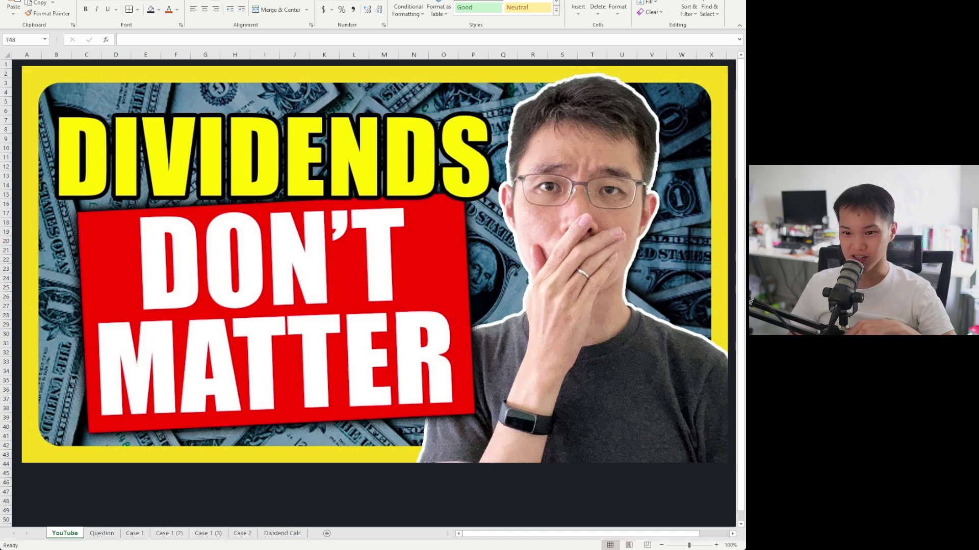
Switch to the Question sheet showing the viewer's Case 1 versus Case 2 dividend comment.
key("ctrl+Page_Down")
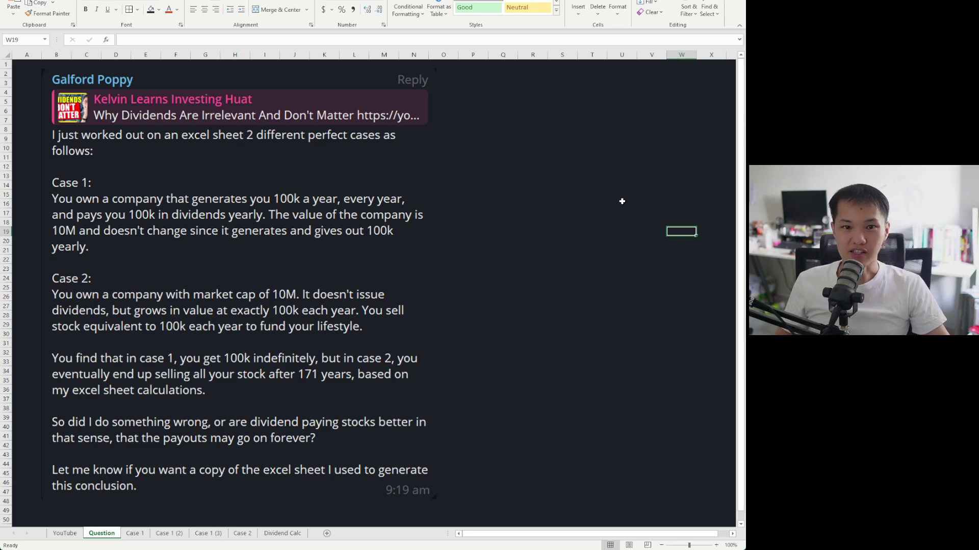
Step through the Case 1, Case 1 (2) and Case 1 (3) diagram sheets to reach Case 2.
key("ctrl+Page_Down")
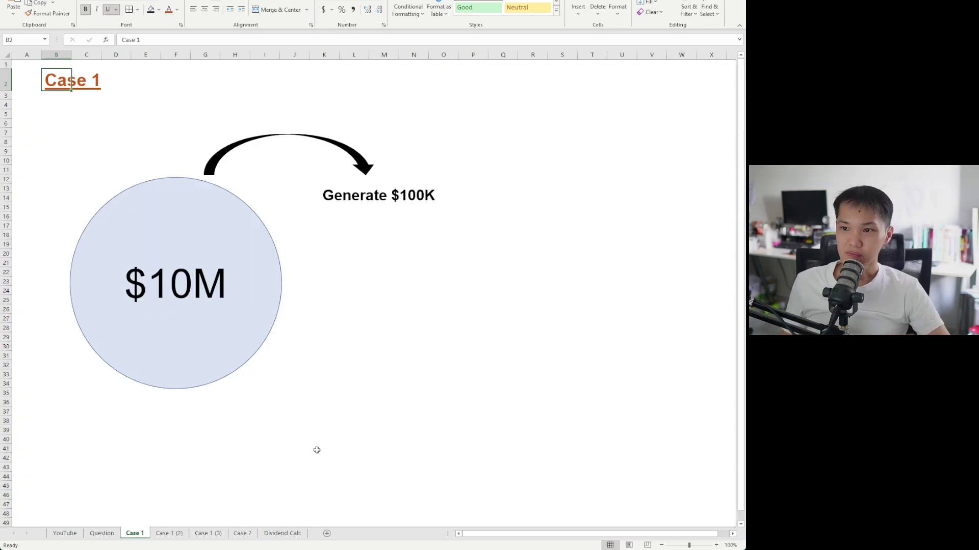
left_click(169, 534)
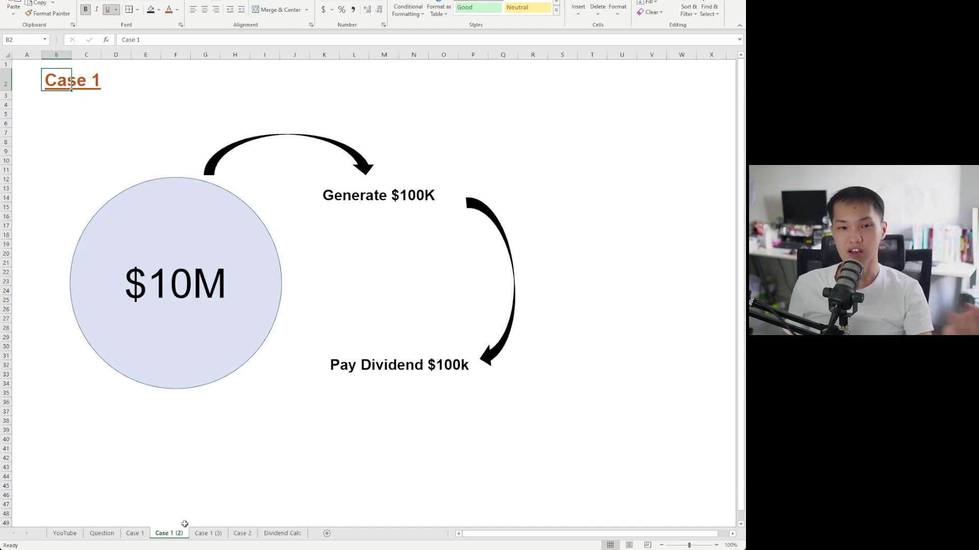
left_click(206, 534)
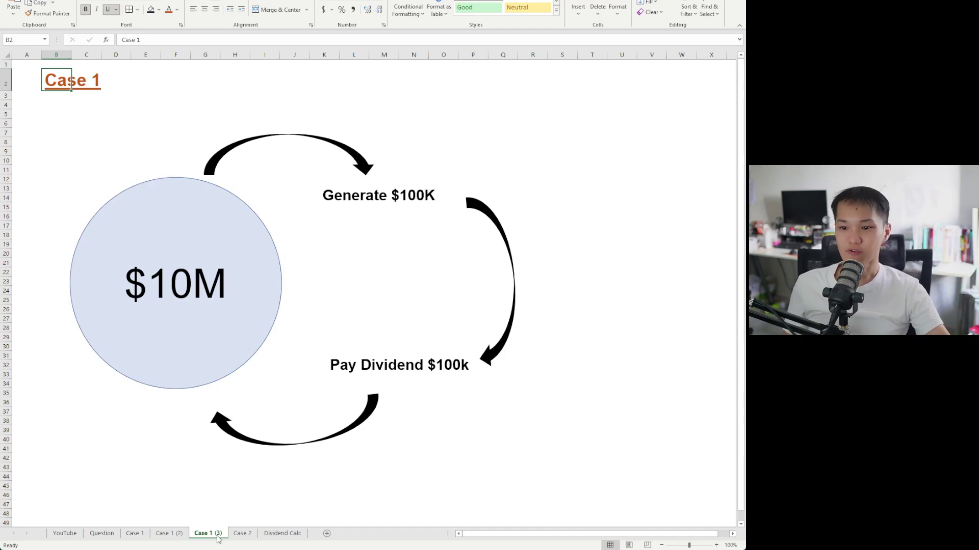
left_click(240, 536)
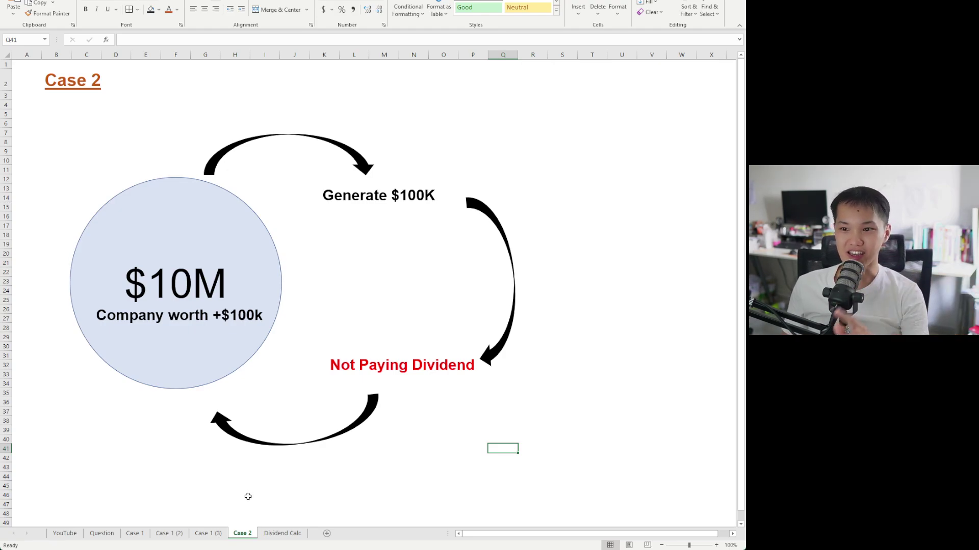
On Dividend Calc, review year 1 market cap, share price, shares-to-sell and shares-left formulas (D18–G18).
left_click(283, 533)
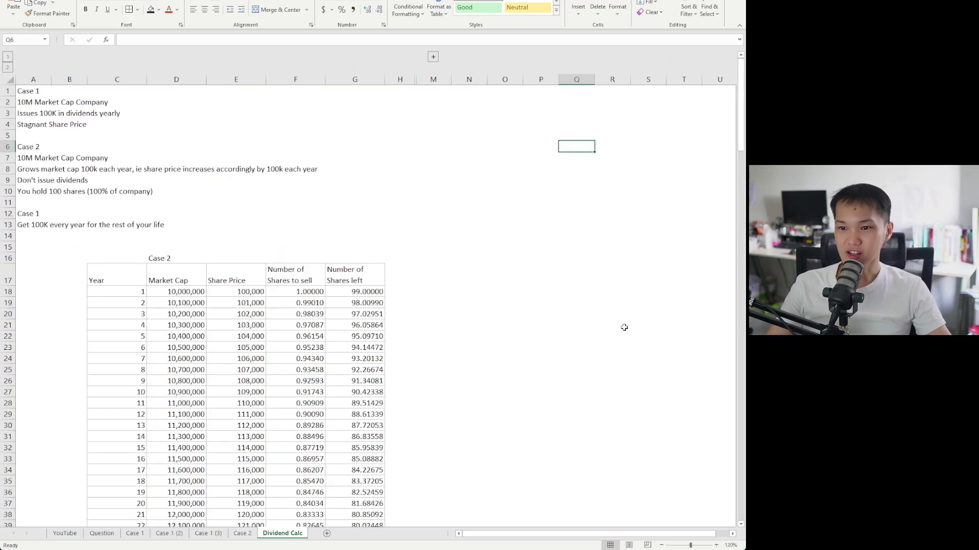
left_click(153, 292)
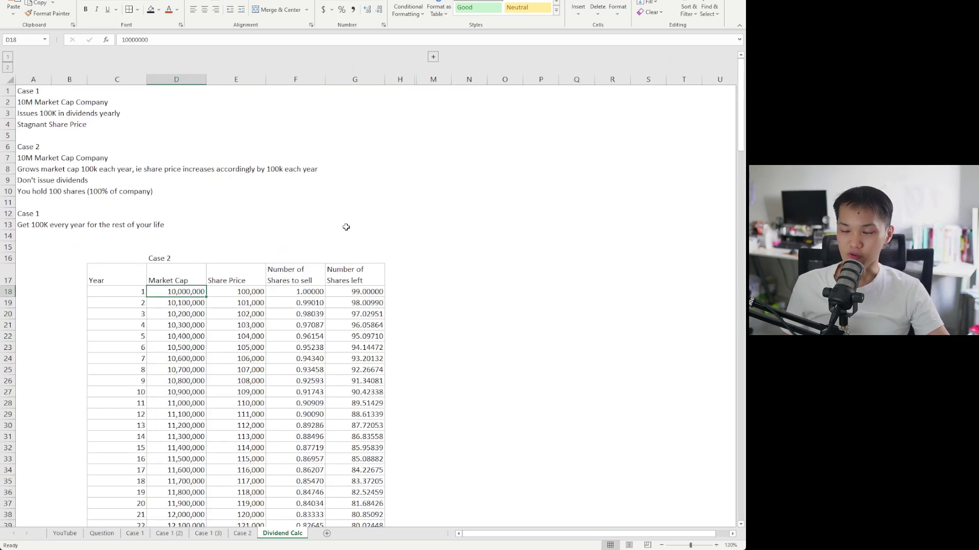
left_click(168, 273)
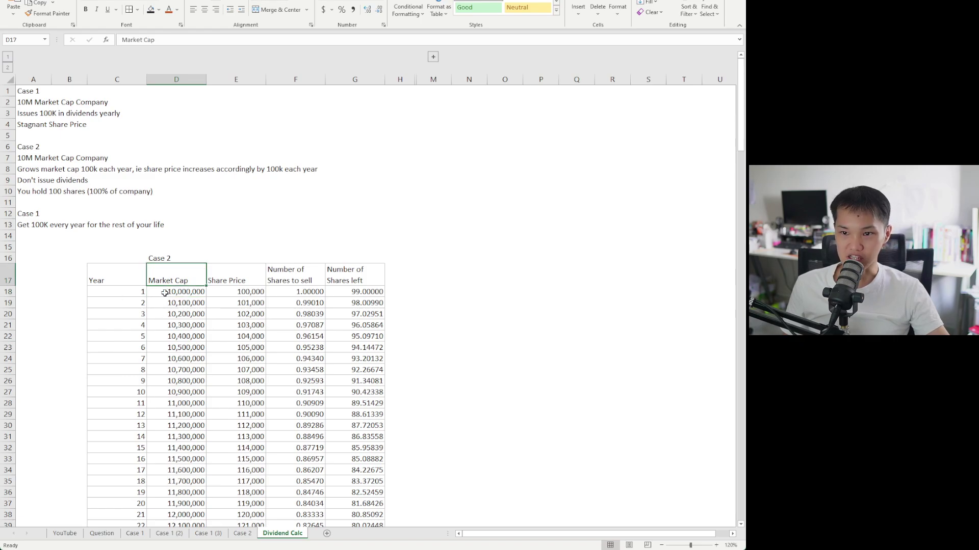
left_click(165, 294)
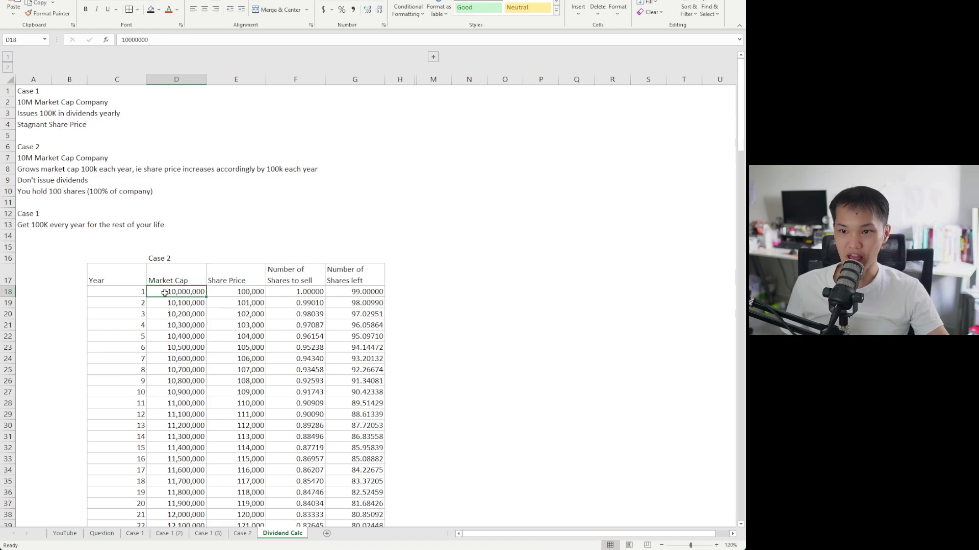
left_click(220, 291)
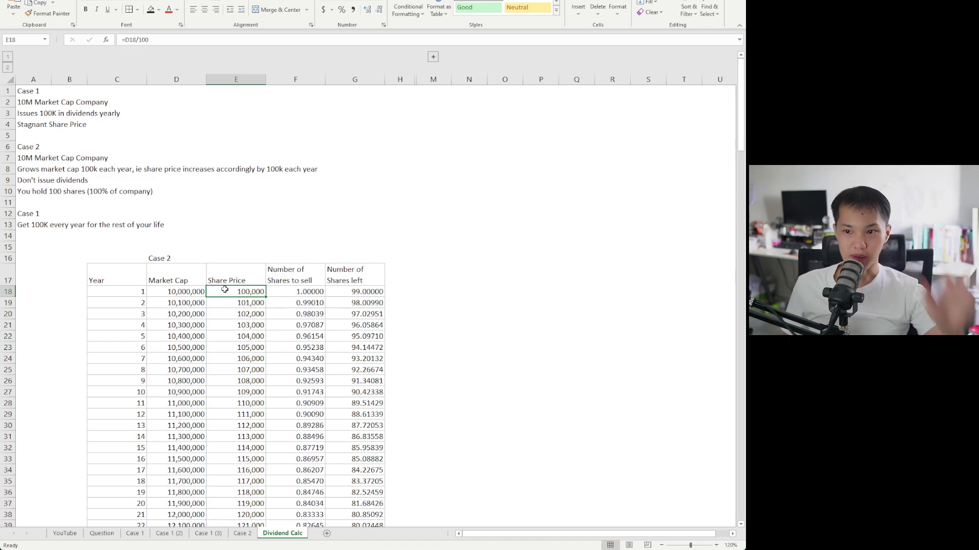
left_click(287, 292)
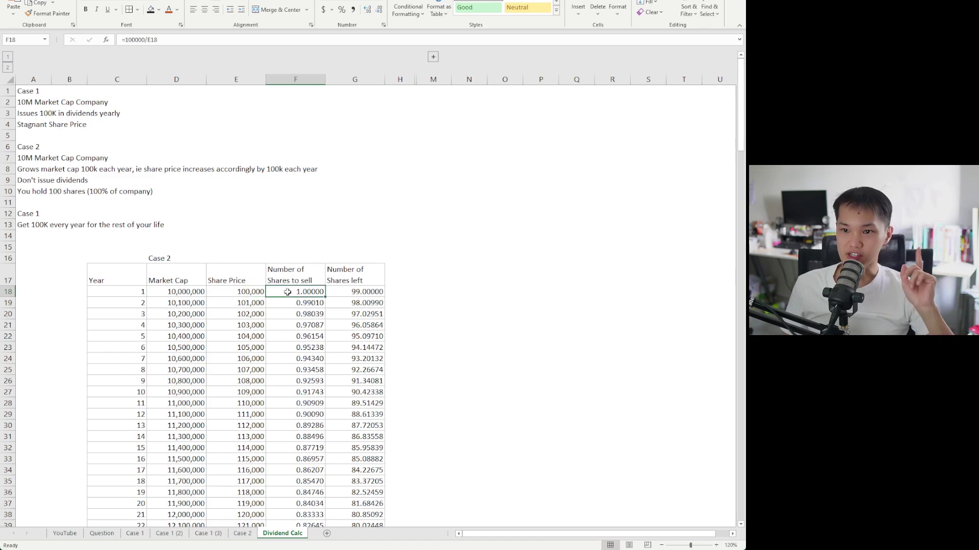
left_click(261, 293)
left_click(289, 296)
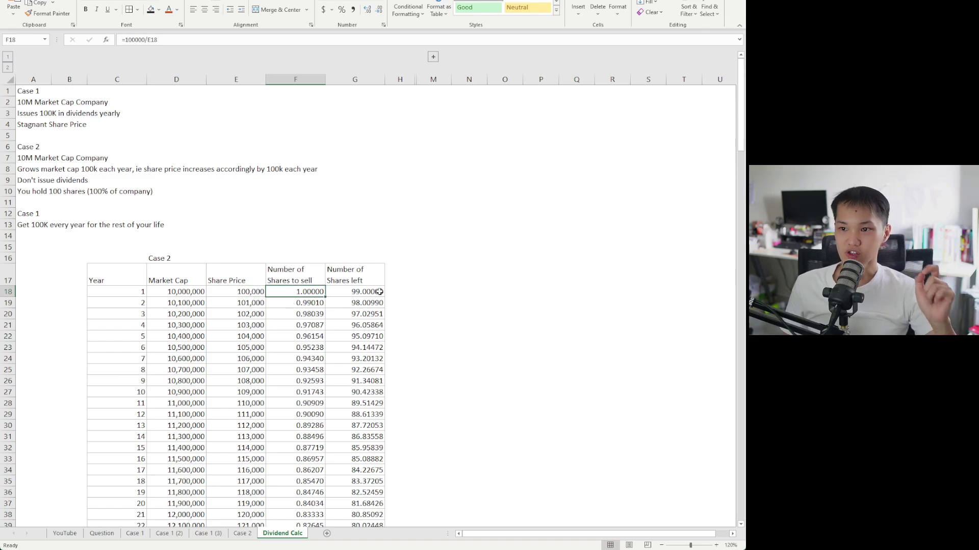
left_click(380, 292)
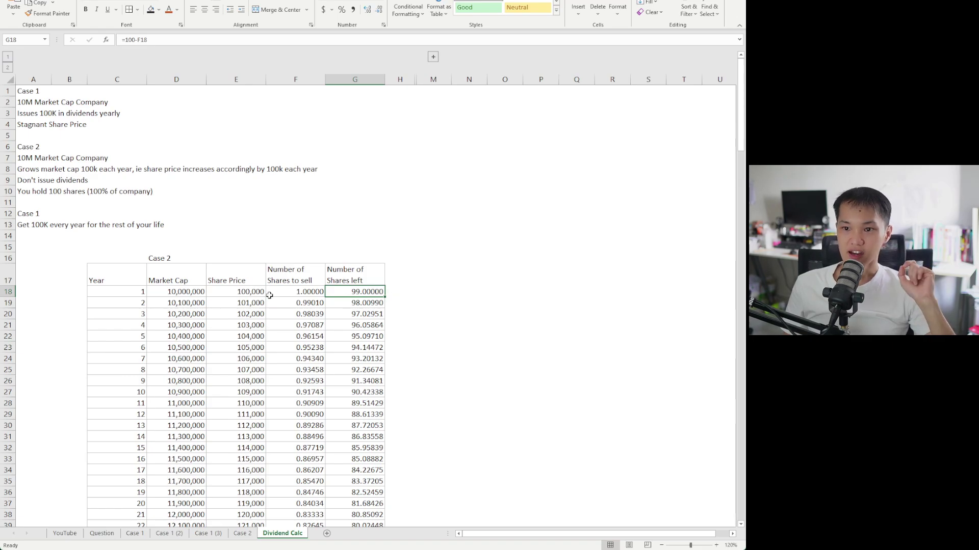
left_click(172, 294)
Review the year 2 formulas in D19–G19 and compare share prices for years 1–13.
left_click(165, 304)
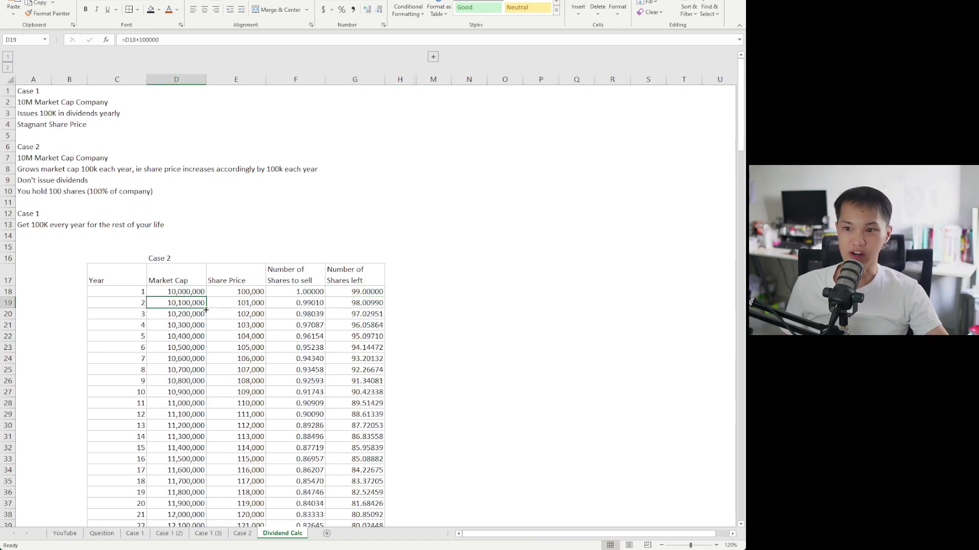
left_click(247, 307)
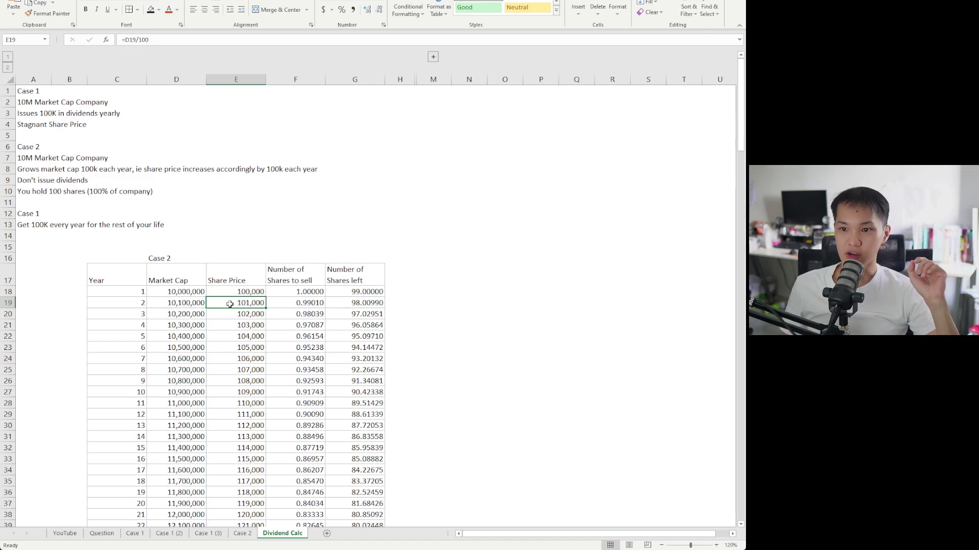
left_click(255, 291)
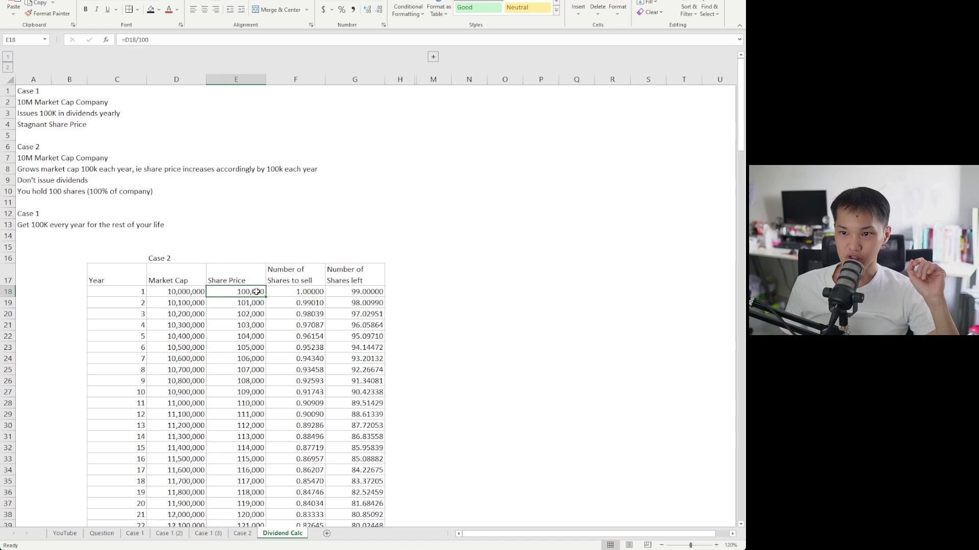
left_click_drag(235, 291, 246, 427)
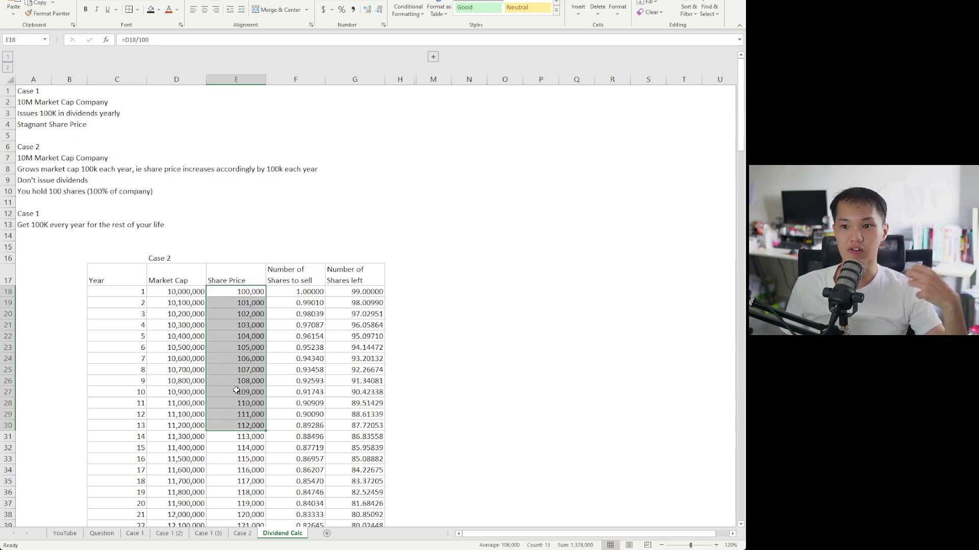
left_click(293, 305)
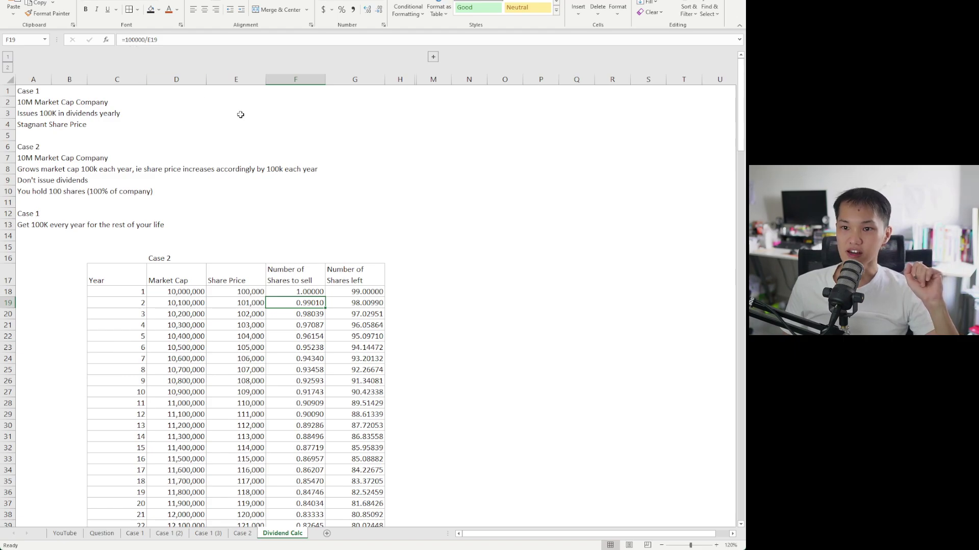
left_click(243, 302)
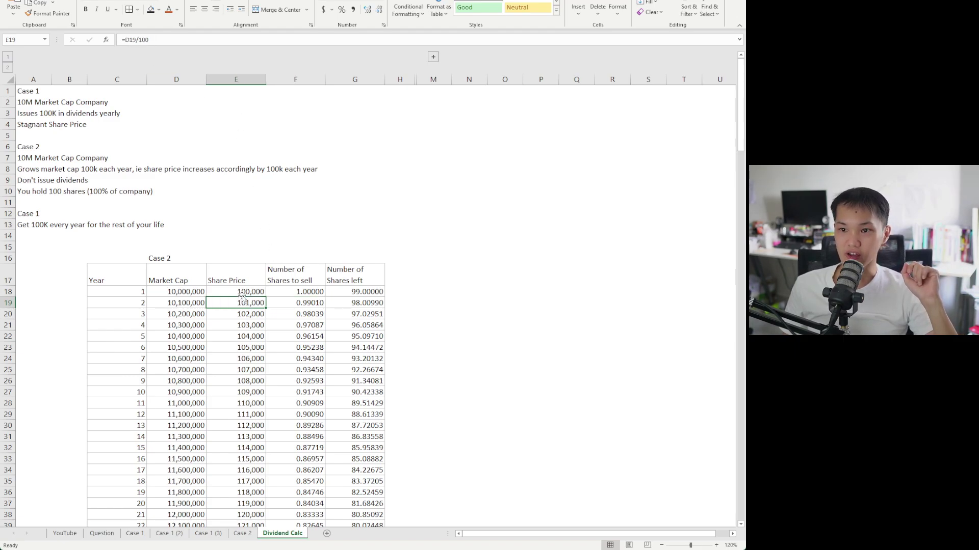
left_click(295, 302)
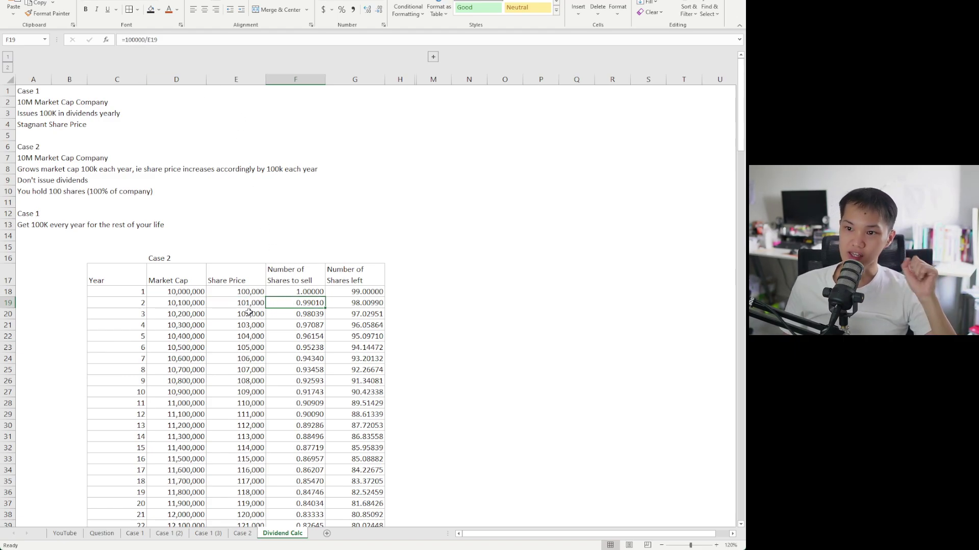
left_click(372, 307)
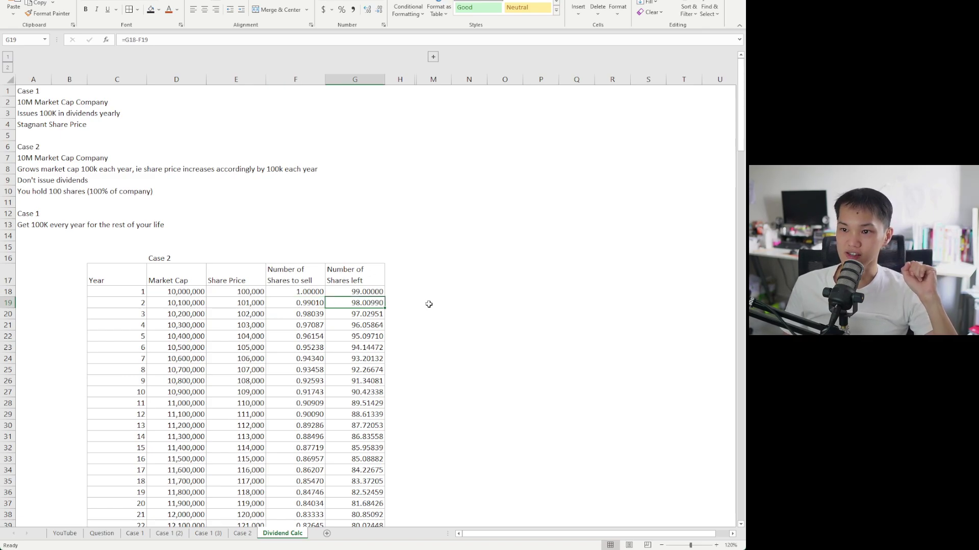
left_click(177, 303)
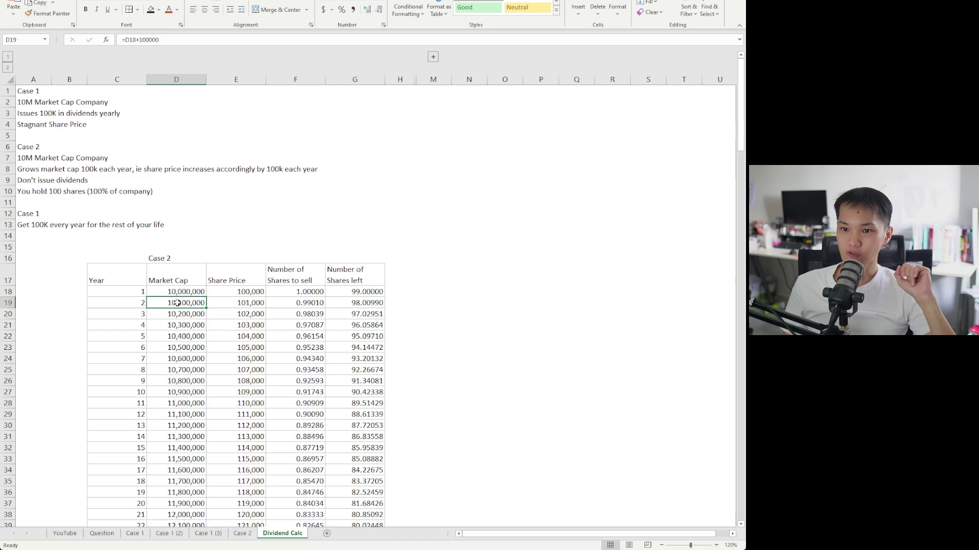
left_click_drag(177, 303, 357, 305)
left_click_drag(163, 314, 357, 458)
left_click(479, 352)
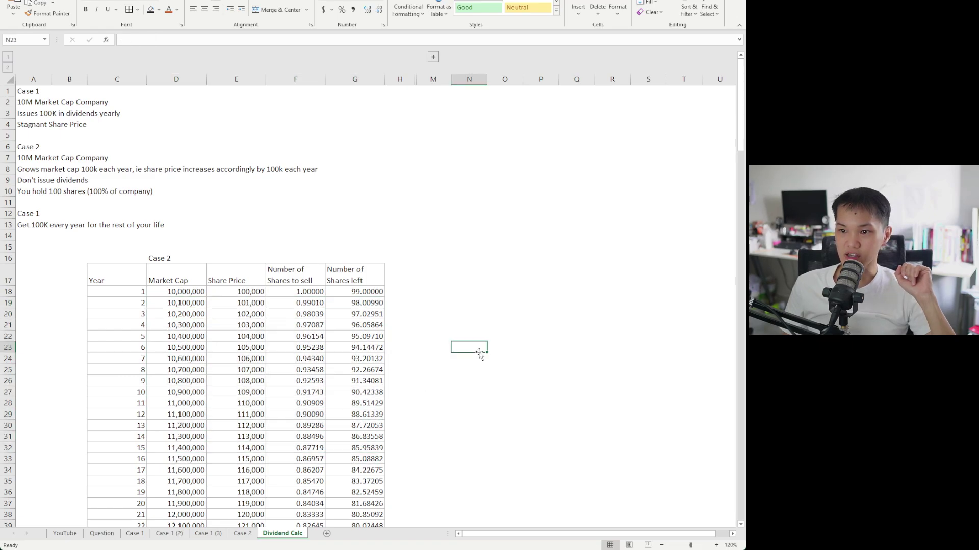
scroll(479, 352, "down", 20)
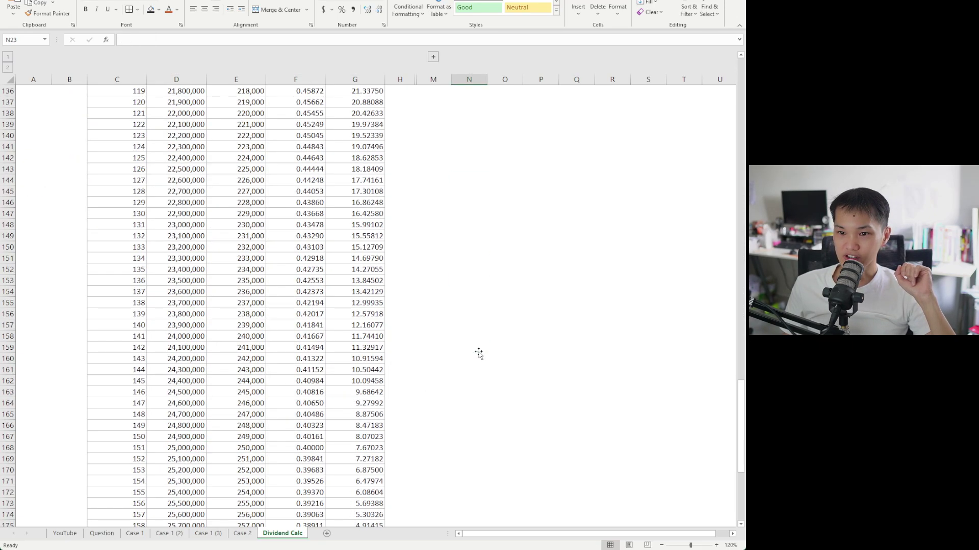
scroll(479, 351, "down", 11)
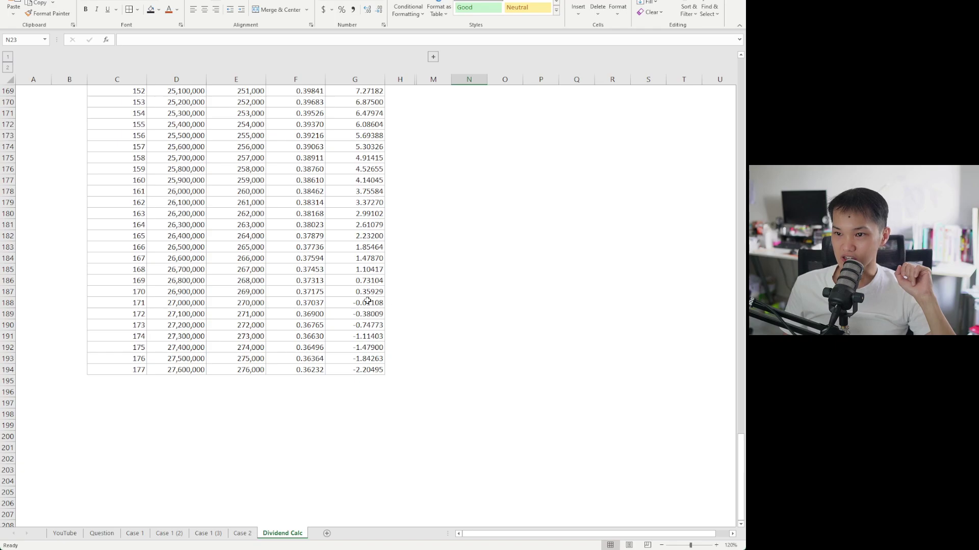
left_click_drag(367, 301, 250, 301)
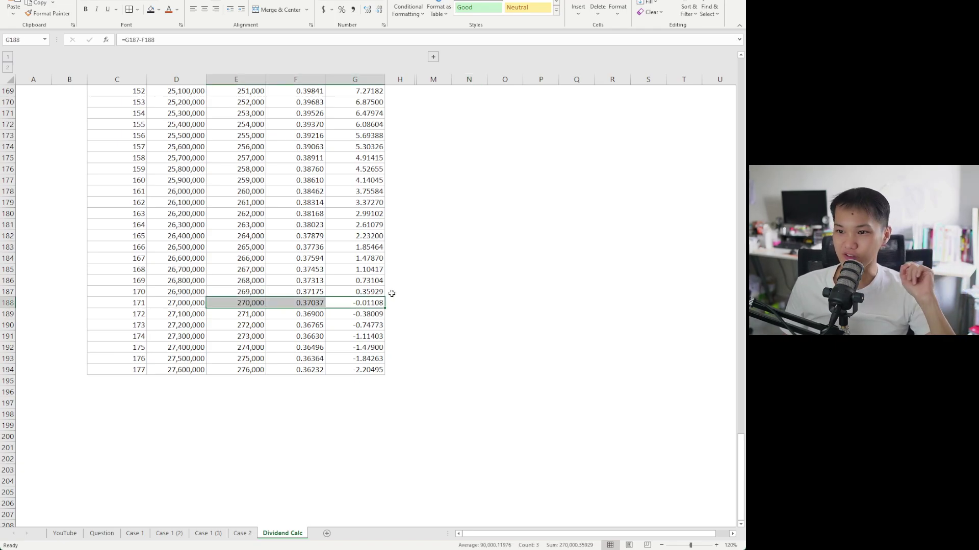
scroll(406, 288, "up", 5)
scroll(410, 290, "down", 3)
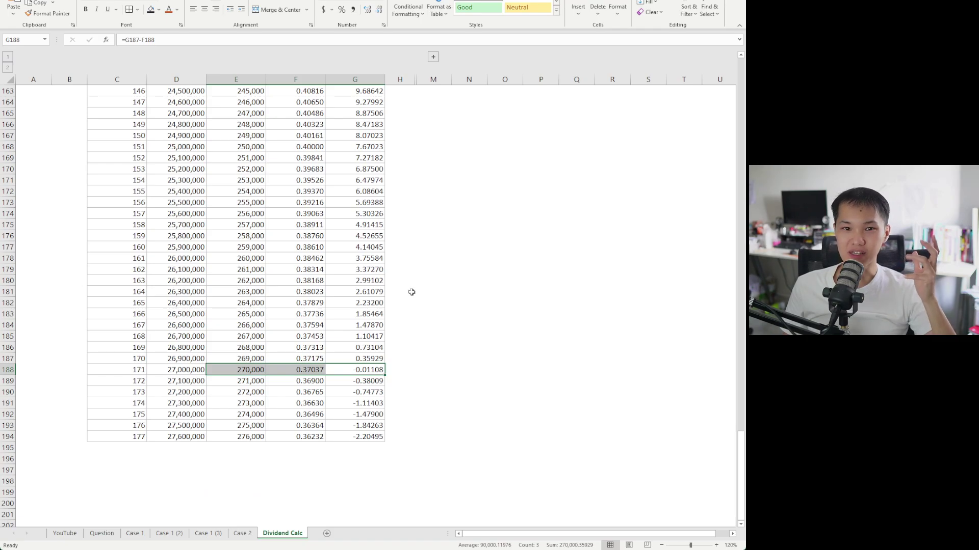
scroll(411, 291, "up", 15)
scroll(411, 293, "up", 20)
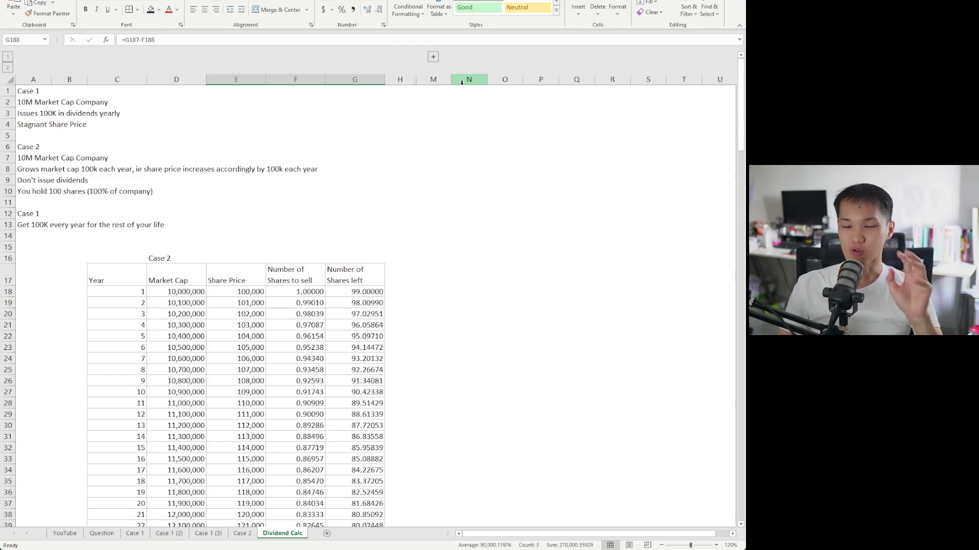
left_click(243, 533)
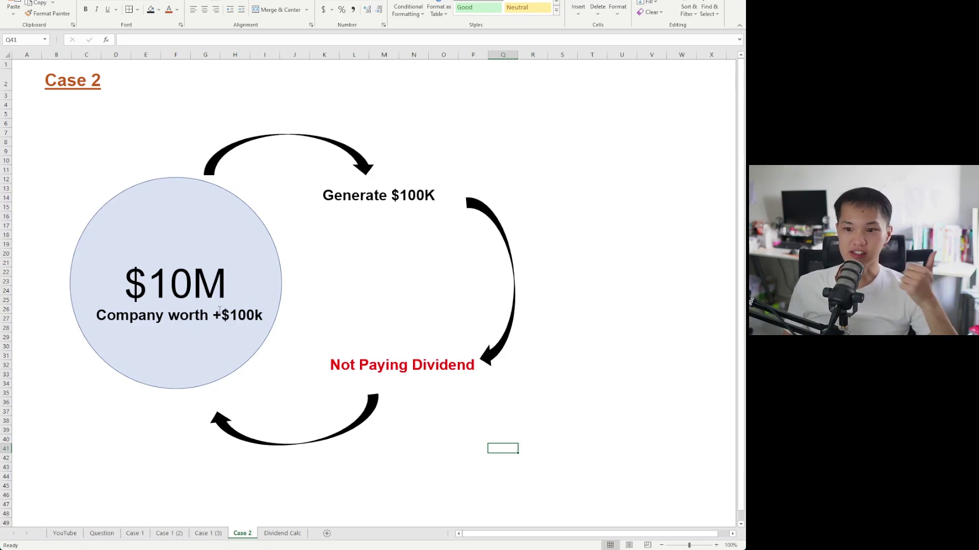
key("ctrl+Page_Down")
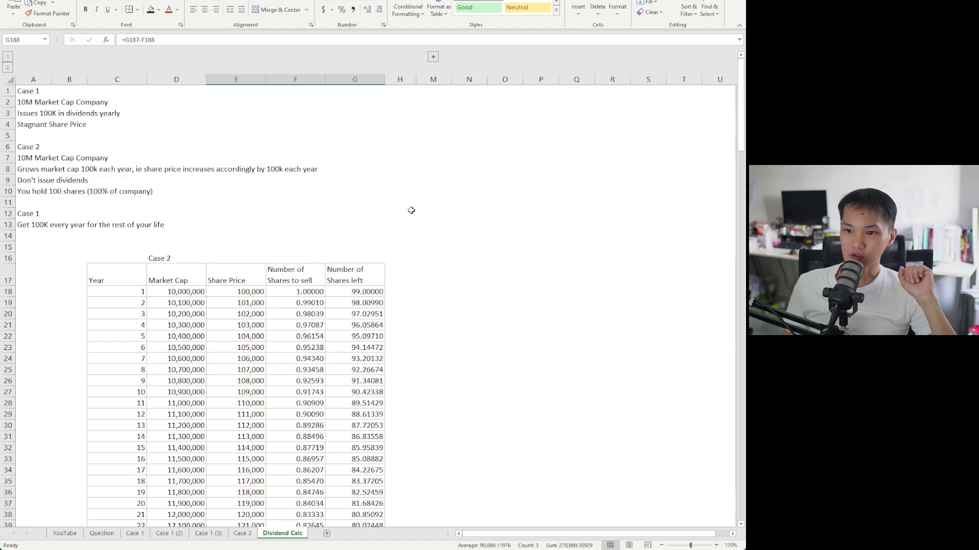
Expand grouped columns I–L and compare the Case 2 share prices in E18–E20.
left_click(433, 56)
left_click_drag(739, 389, 742, 65)
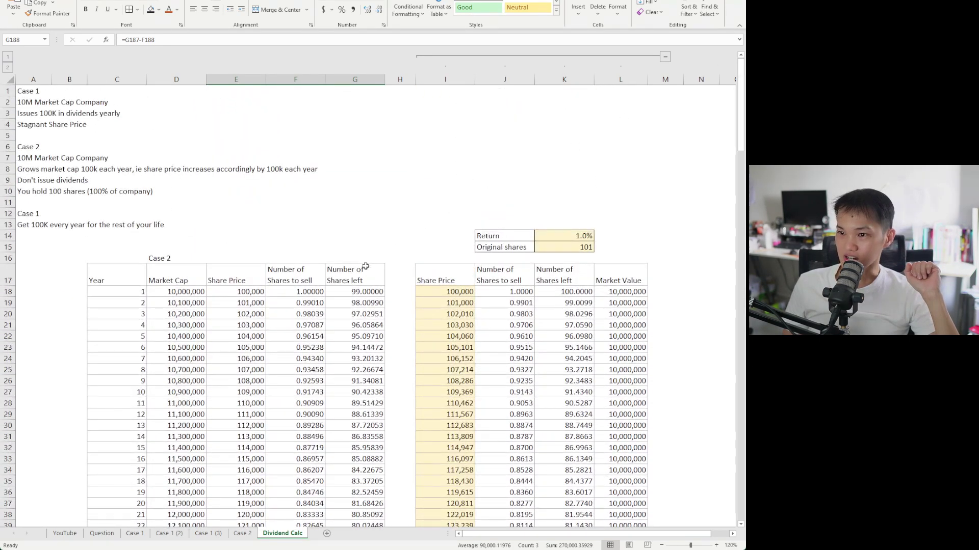
left_click(449, 291)
left_click(234, 289)
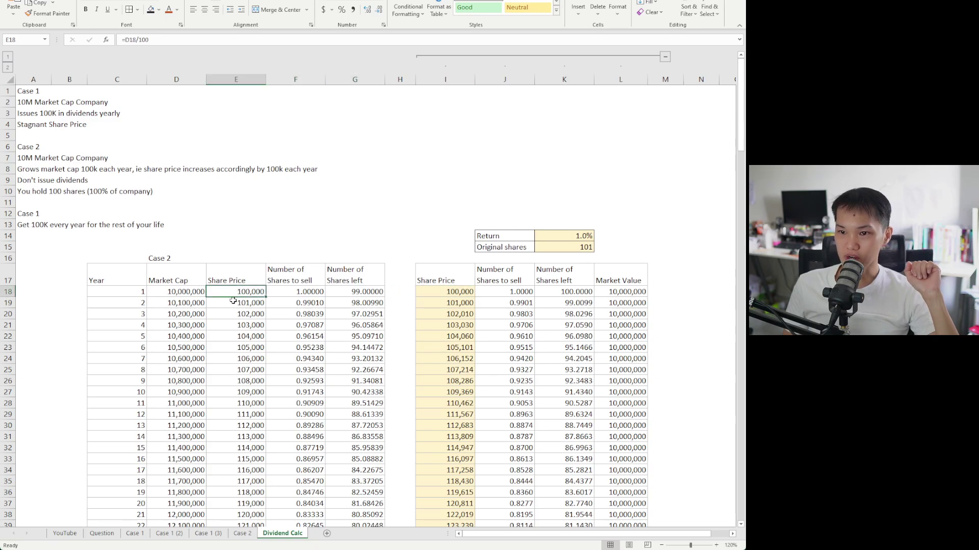
left_click(228, 301)
left_click(165, 301)
left_click(253, 304)
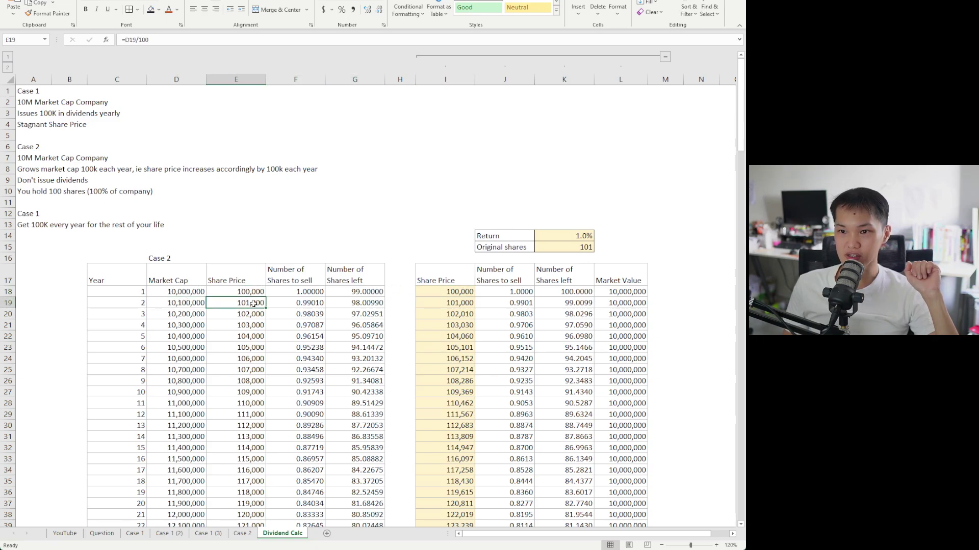
left_click(250, 292)
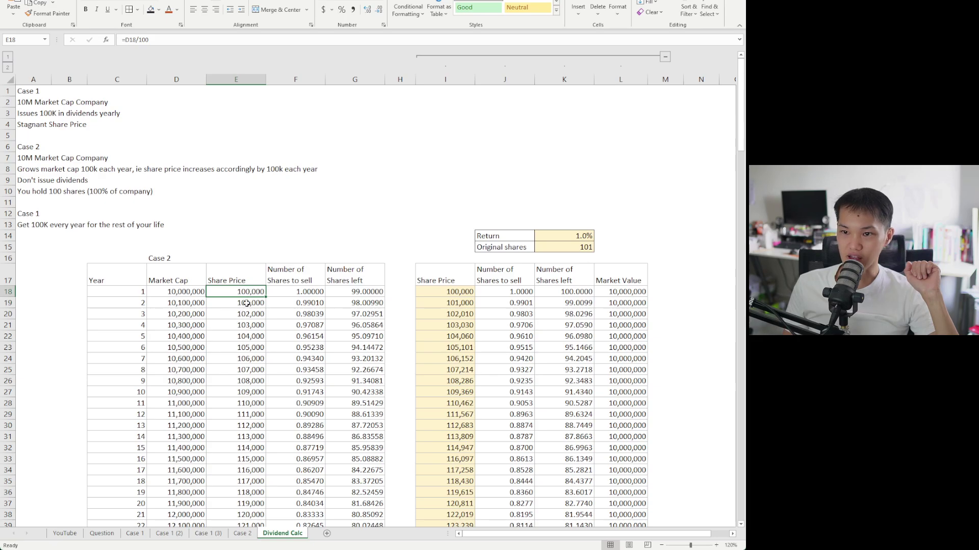
left_click(247, 304)
left_click(236, 315)
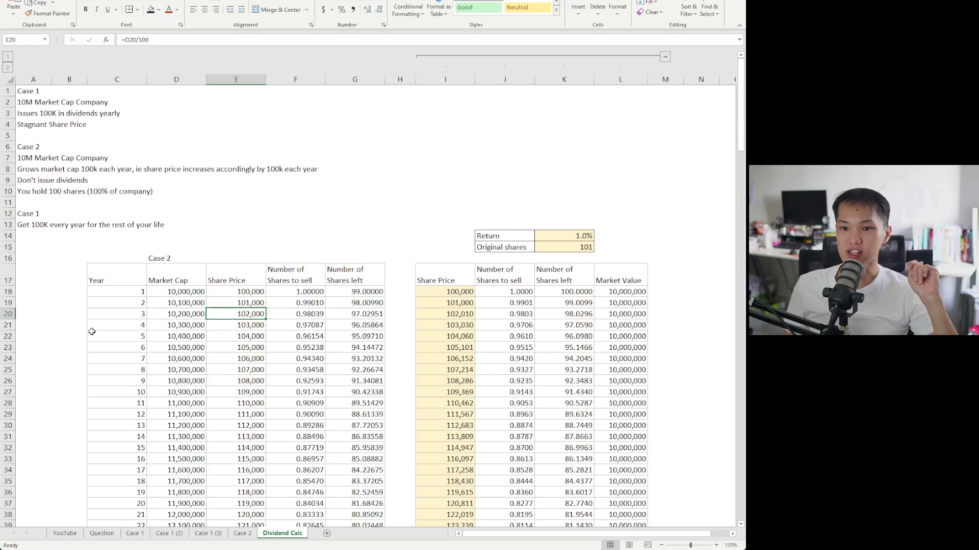
left_click(247, 304)
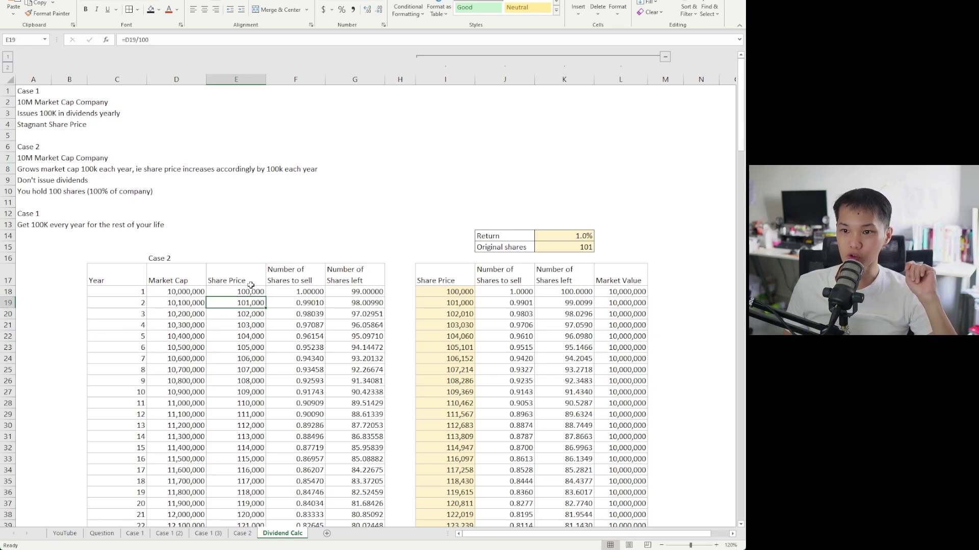
left_click(246, 315)
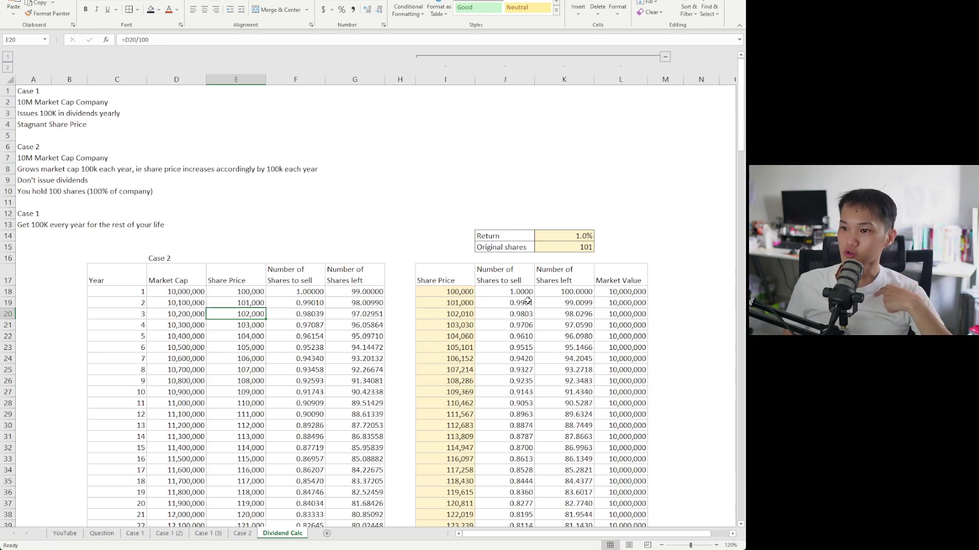
Re-enter I19 as =I18*(1+$K$14) and check the shares-left formulas in K18–K20.
left_click(462, 292)
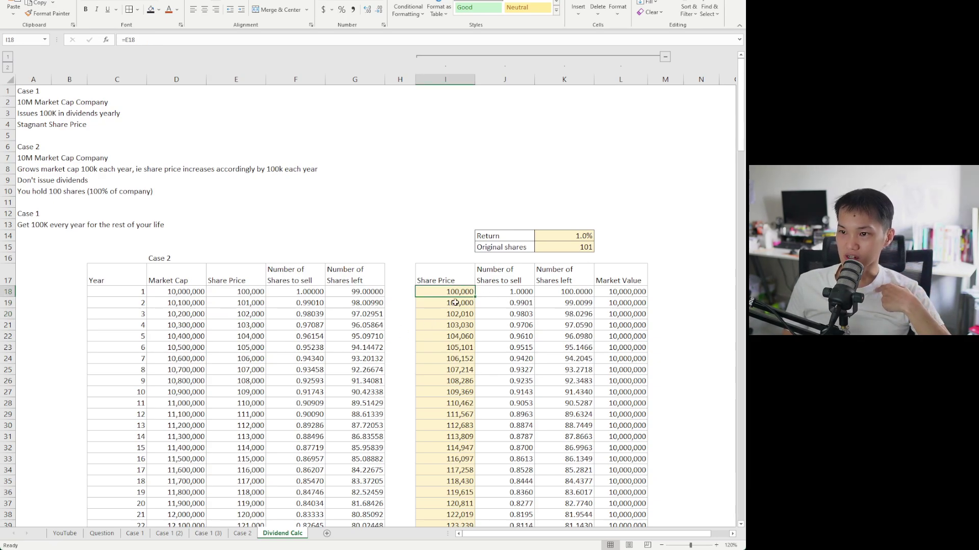
left_click(455, 302)
left_click(137, 40)
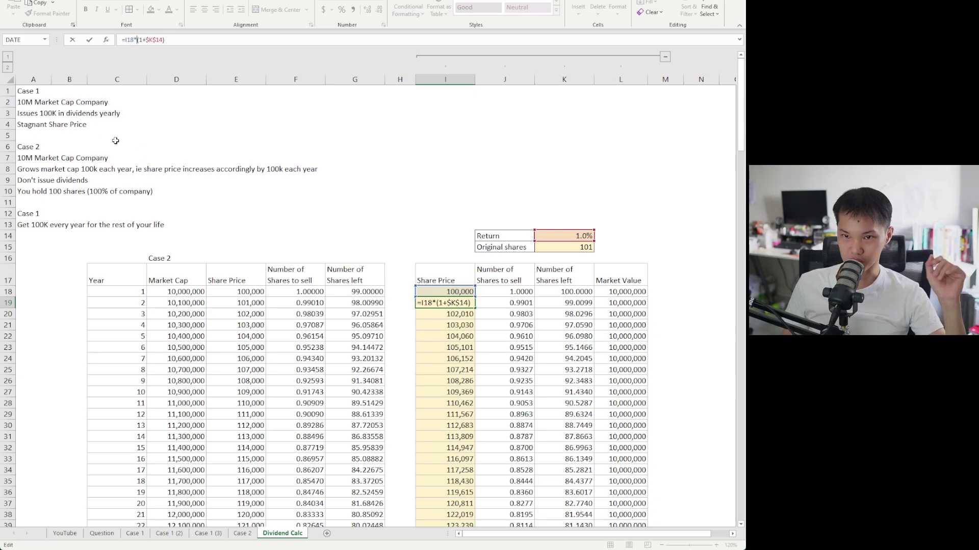
key("Tab")
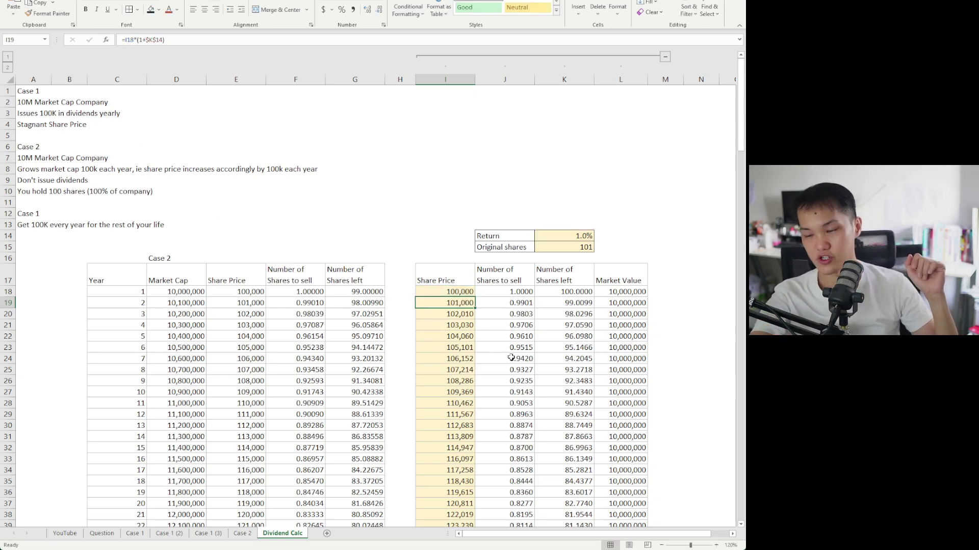
key("Up")
key("Right")
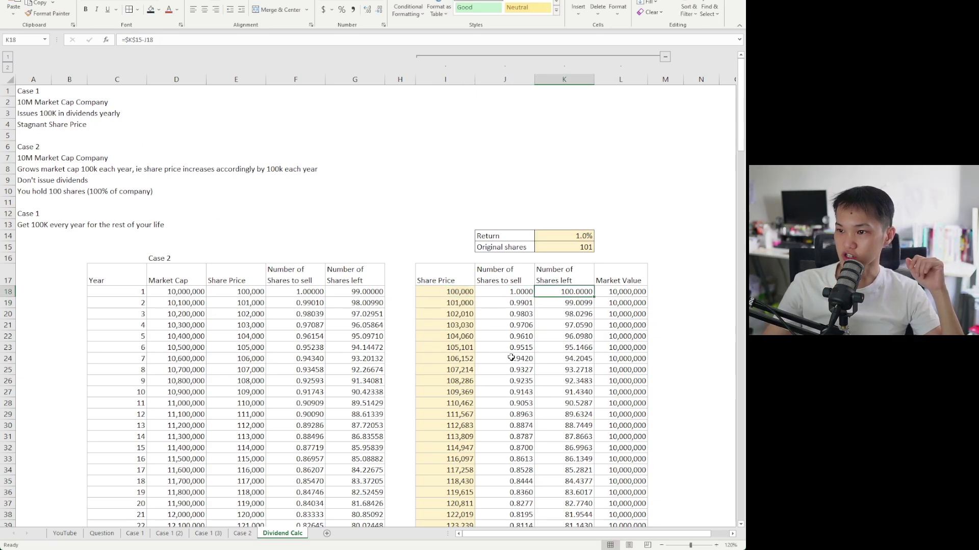
key("Down")
key("Down")
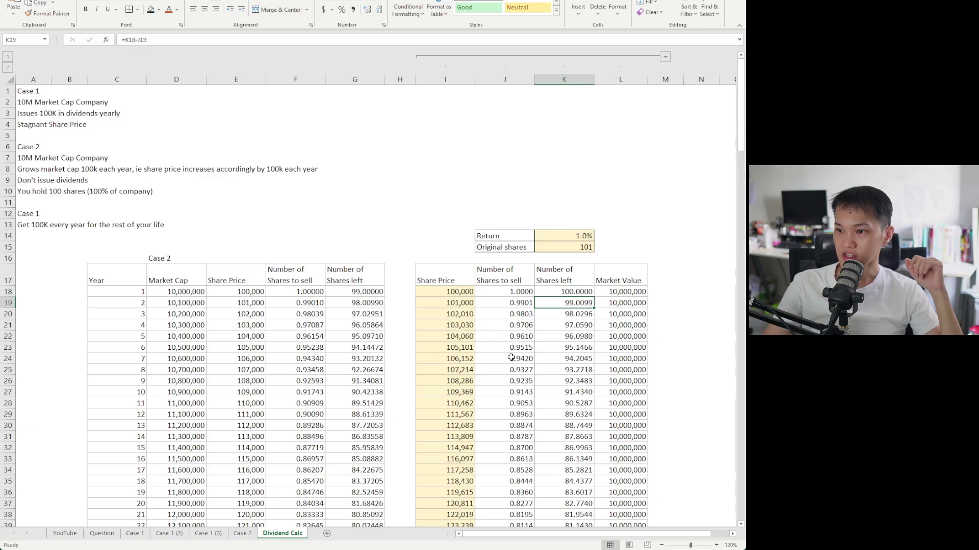
scroll(579, 370, "down", 16)
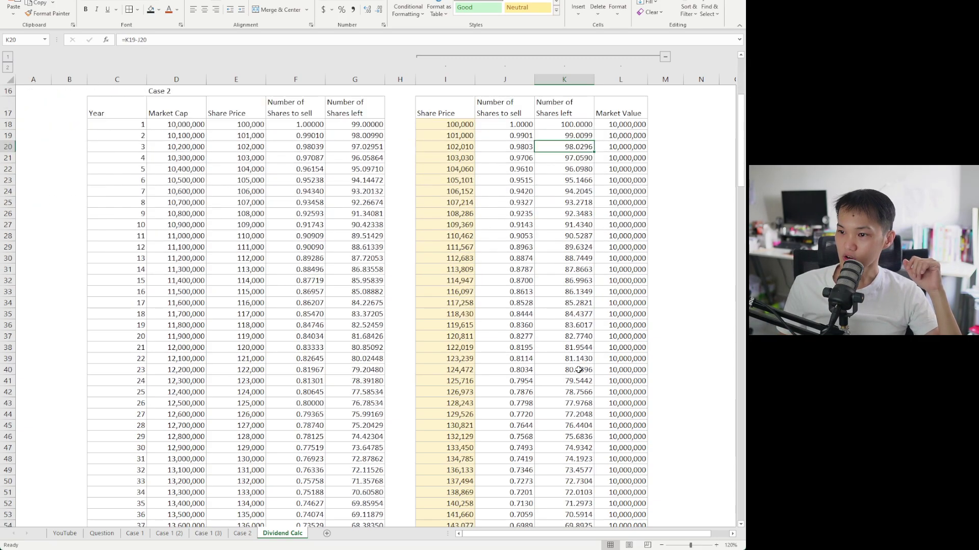
left_click_drag(743, 223, 734, 102)
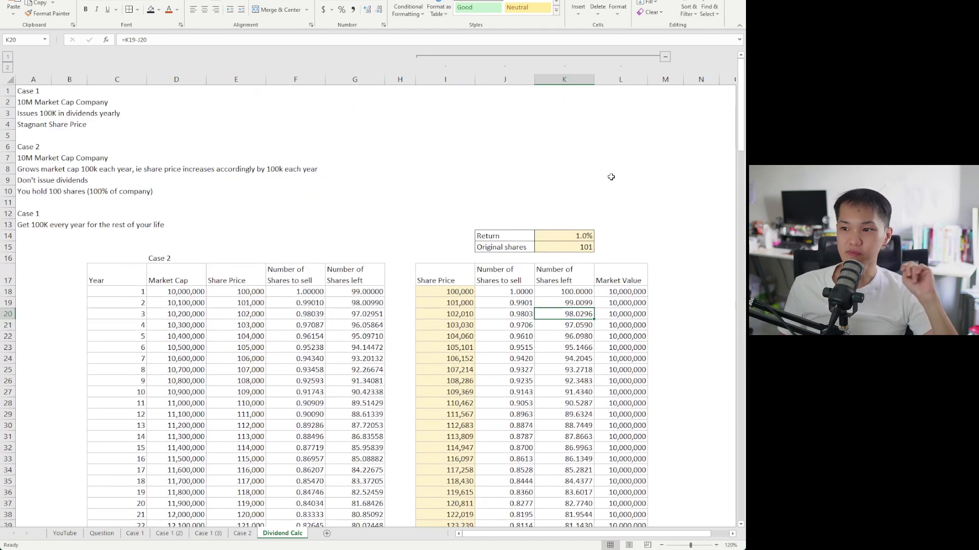
left_click(595, 182)
left_click(476, 179)
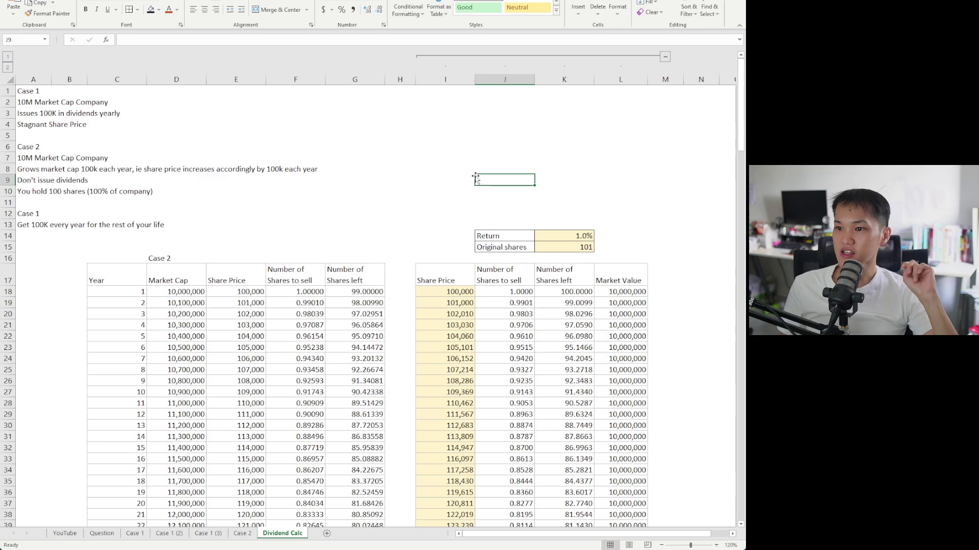
left_click(219, 533)
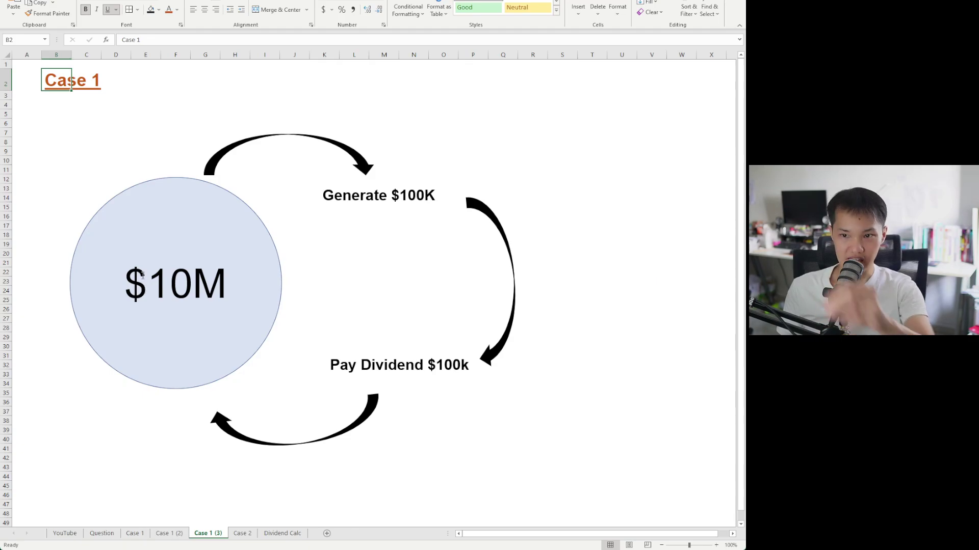
left_click(284, 534)
left_click_drag(122, 202, 341, 357)
left_click(302, 155)
left_click(190, 292)
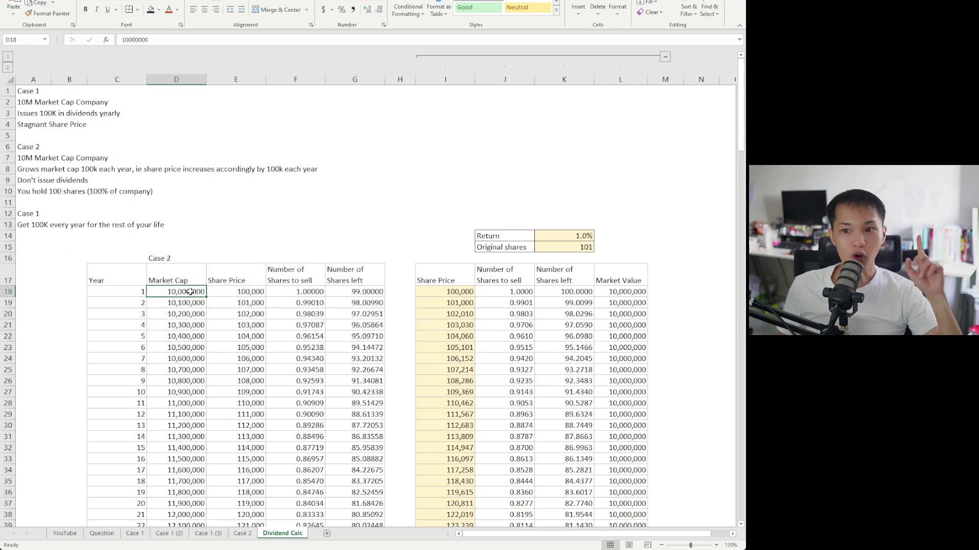
left_click(308, 292)
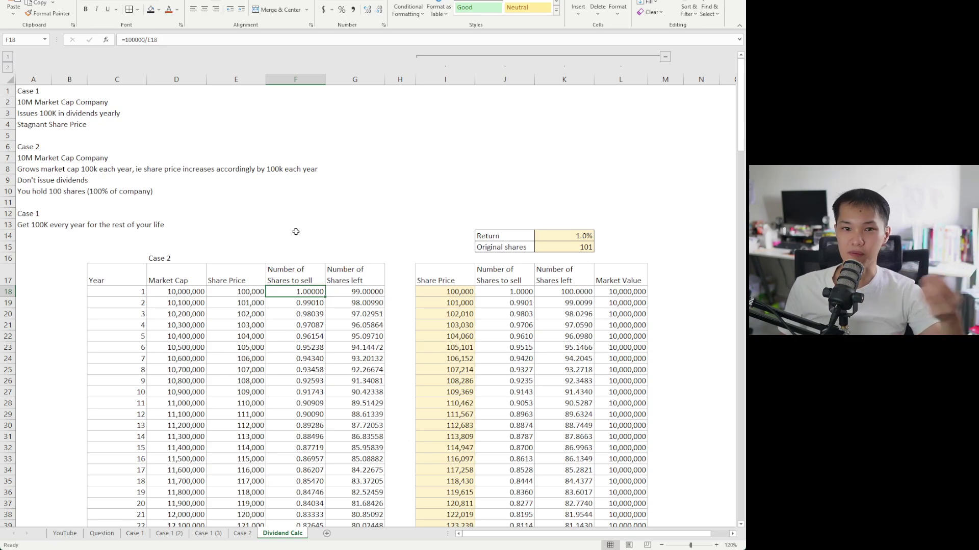
scroll(624, 352, "down", 4)
scroll(615, 346, "up", 4)
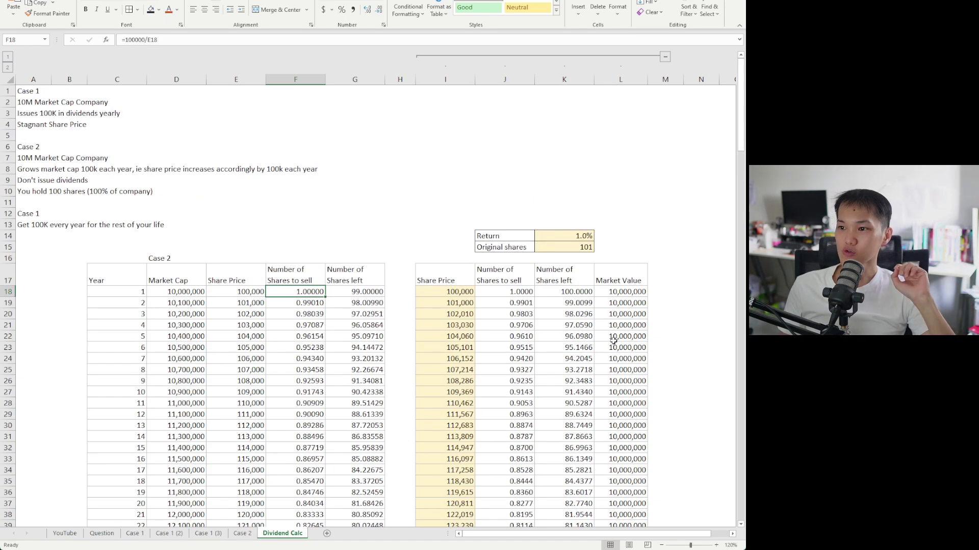
left_click(547, 248)
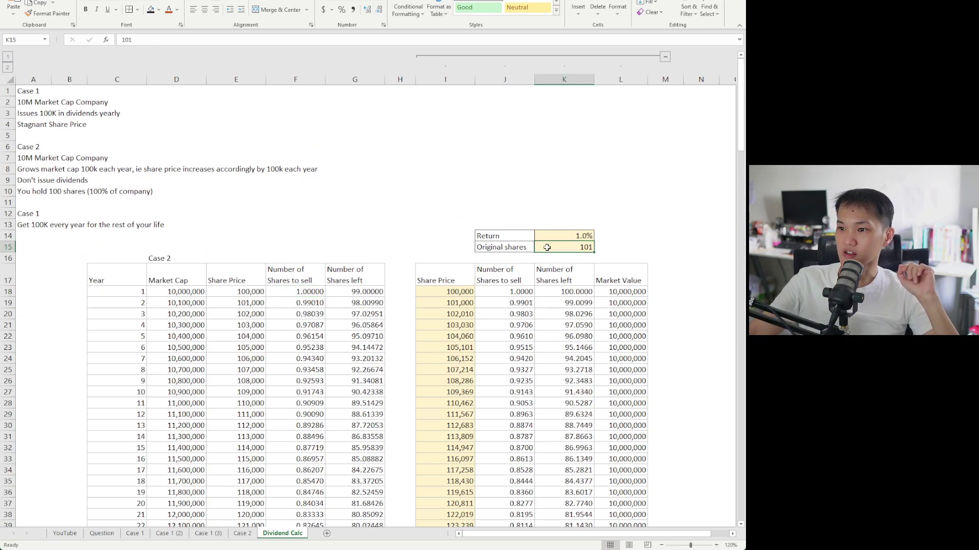
type("101")
key("Return")
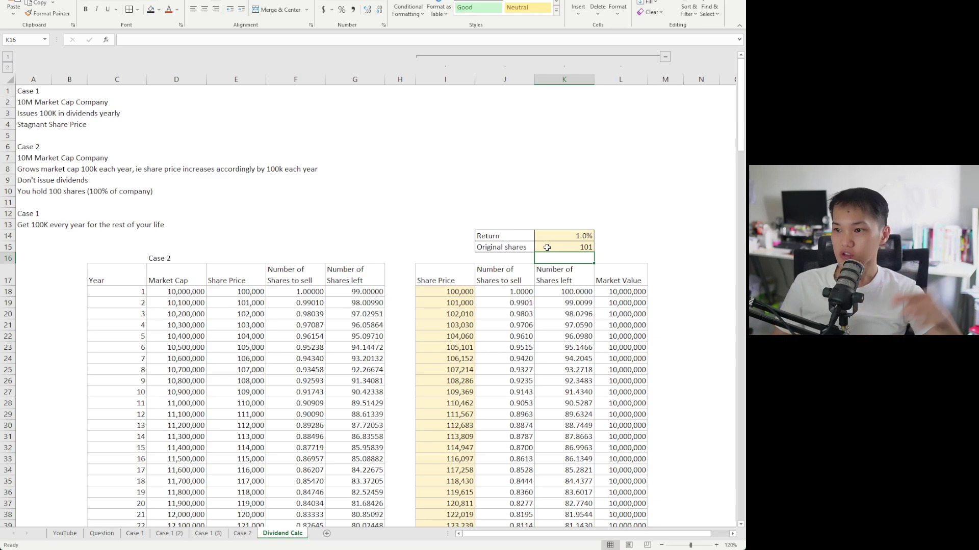
left_click(574, 294)
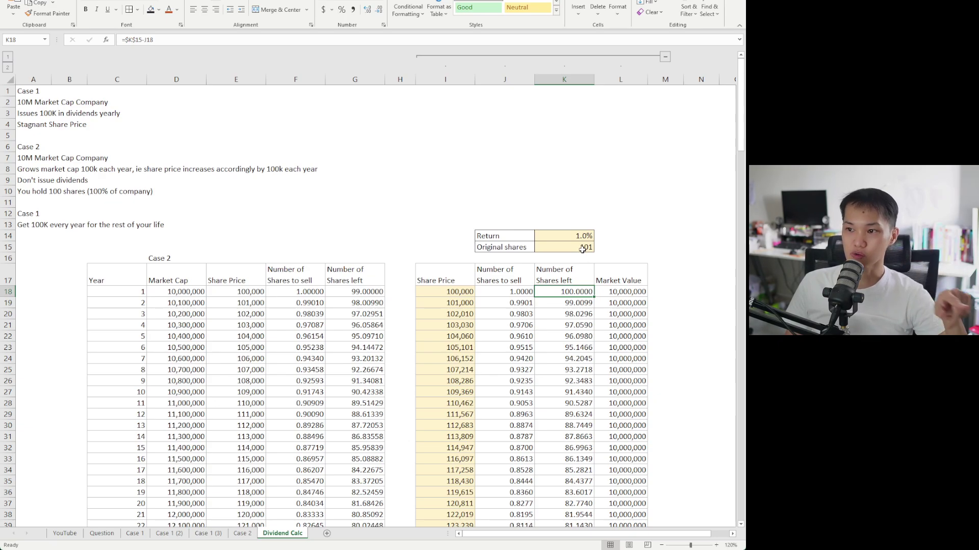
left_click(601, 292)
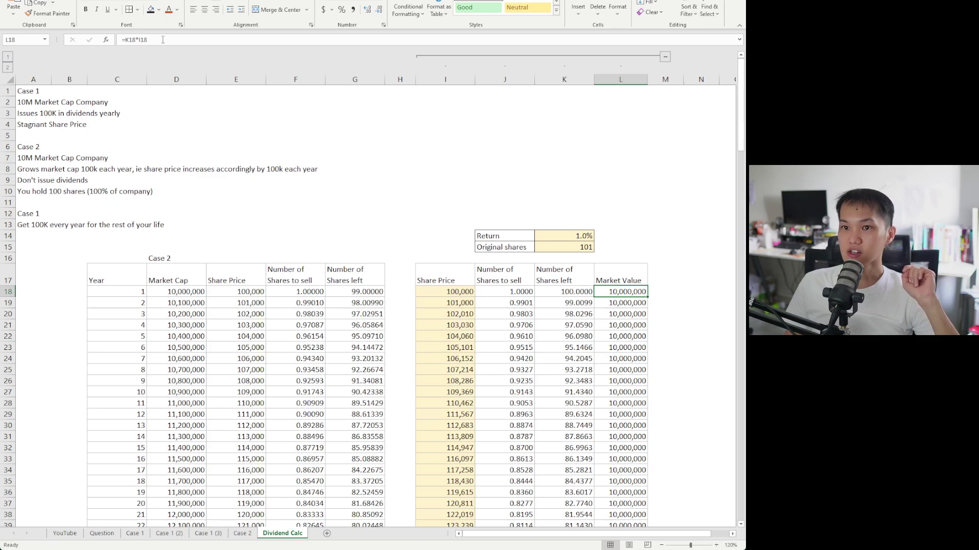
key("F2")
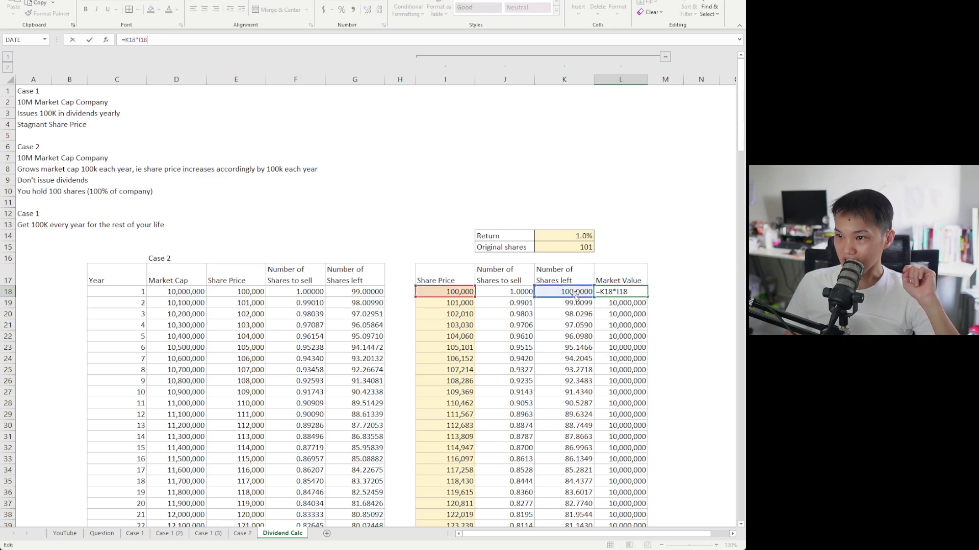
left_click(505, 303)
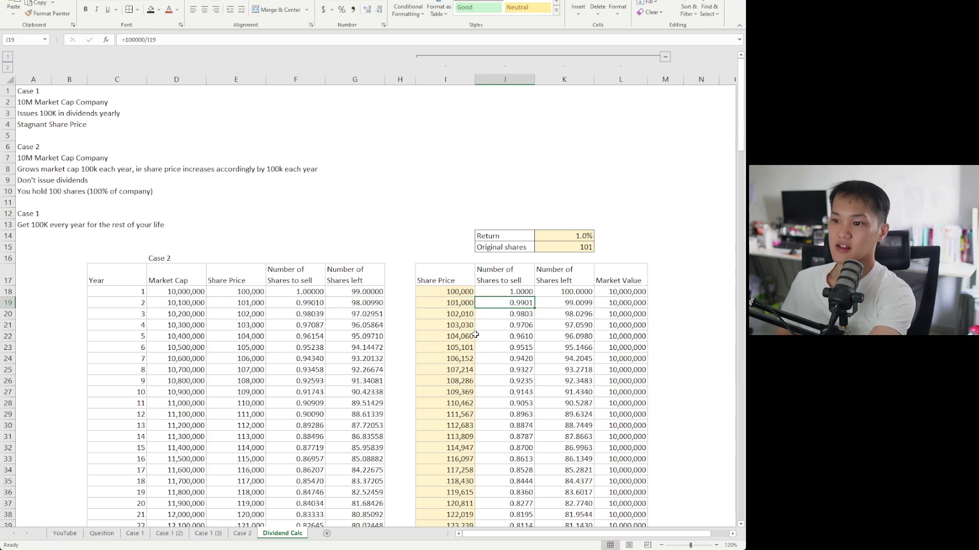
key("F2")
key("Escape")
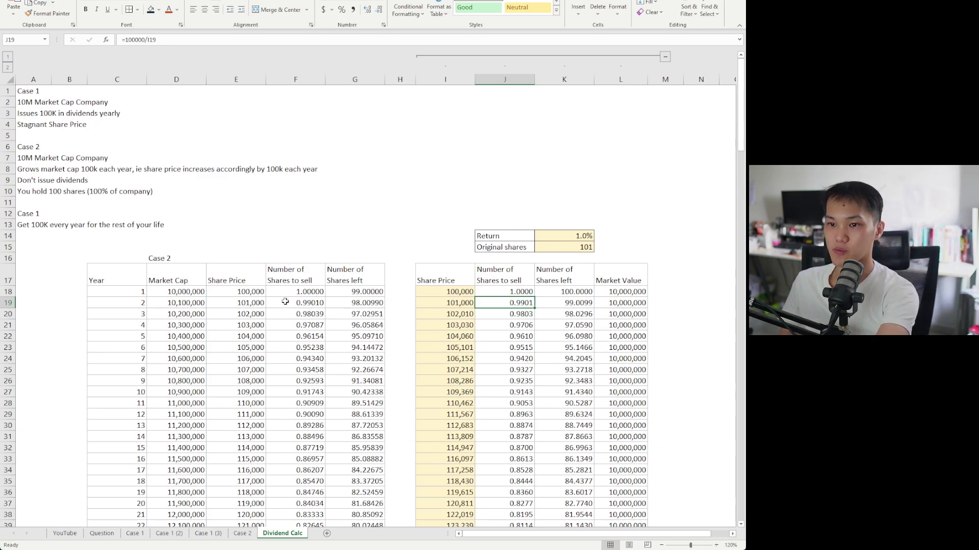
left_click(573, 304)
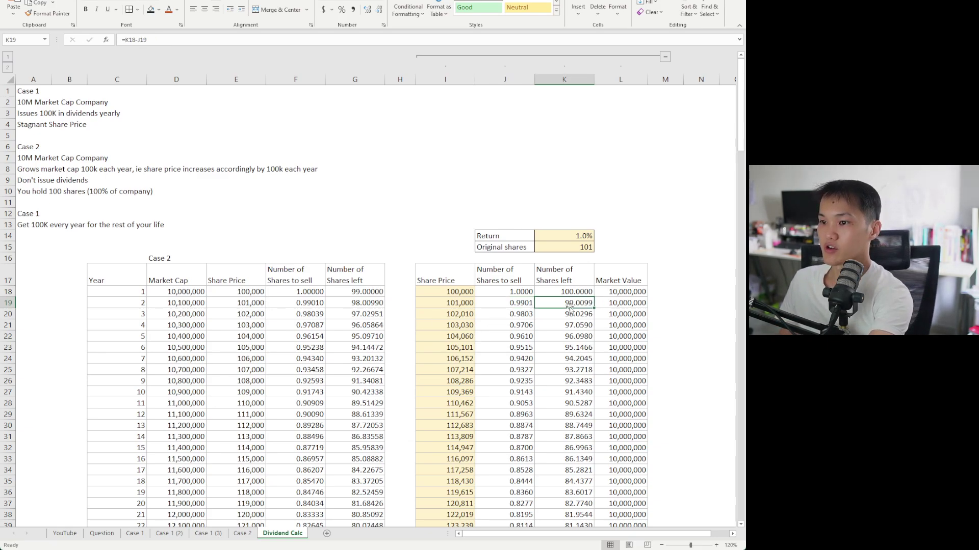
key("F2")
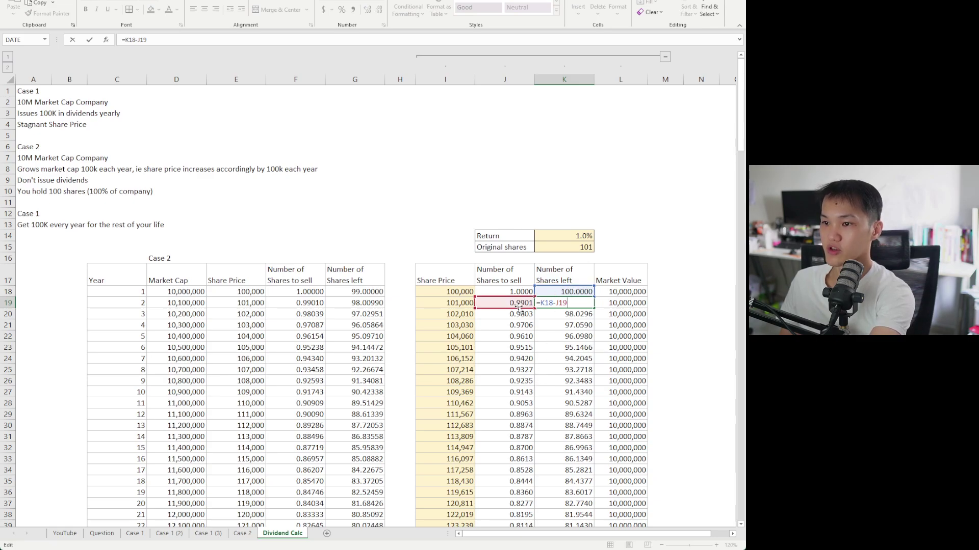
key("Escape")
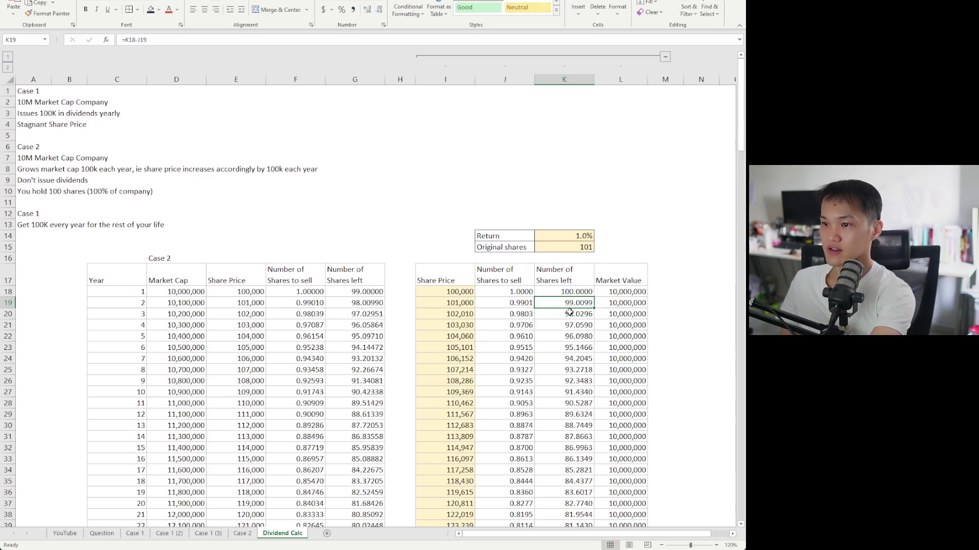
left_click(631, 307)
type("=K19*I19")
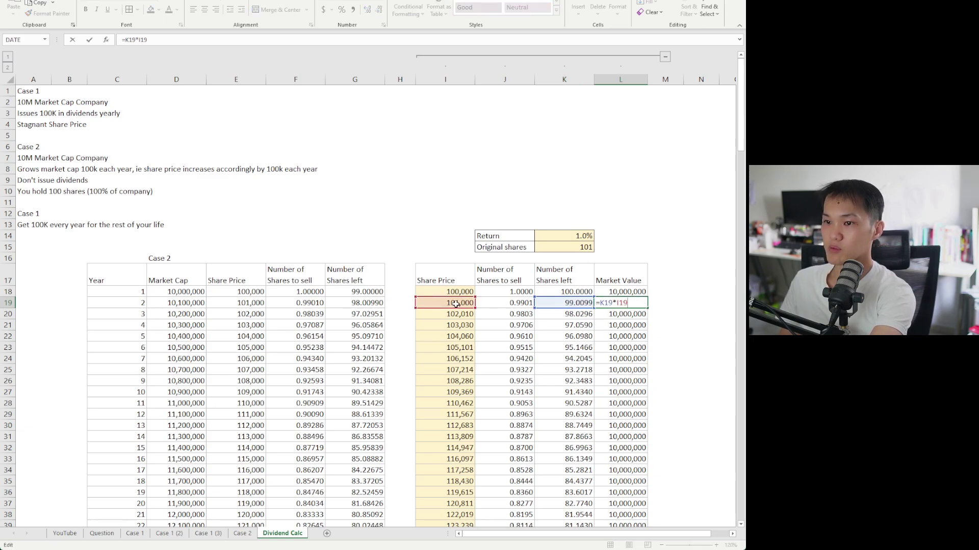
key("ctrl+Return")
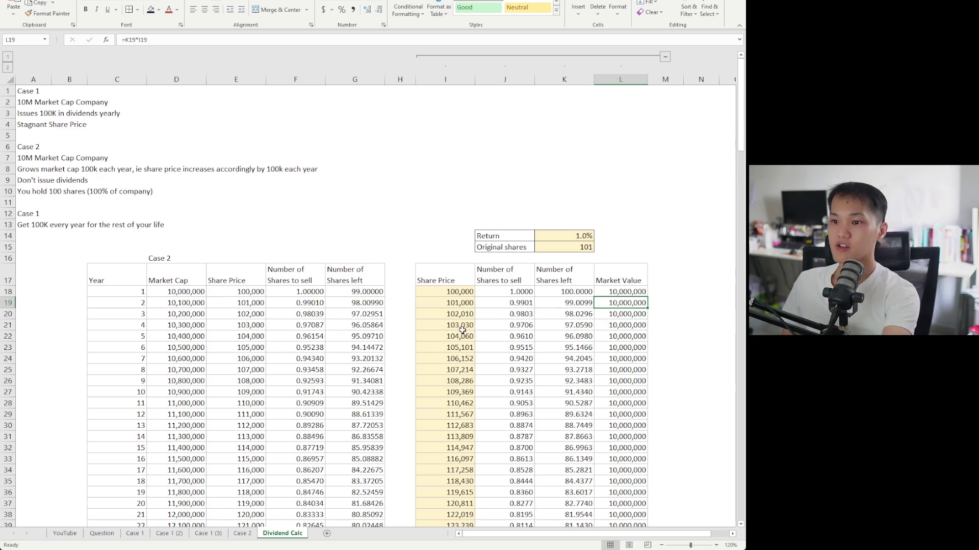
left_click(461, 315)
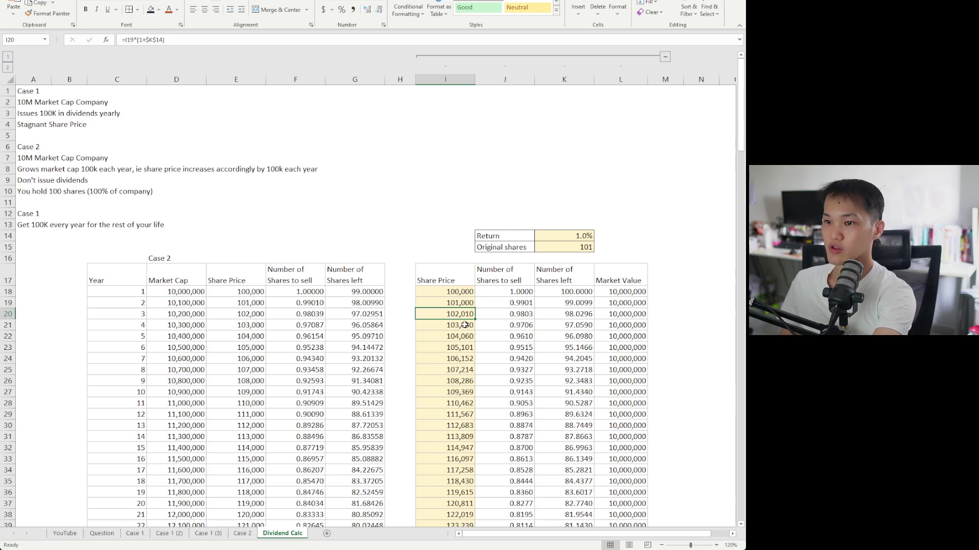
left_click(493, 318)
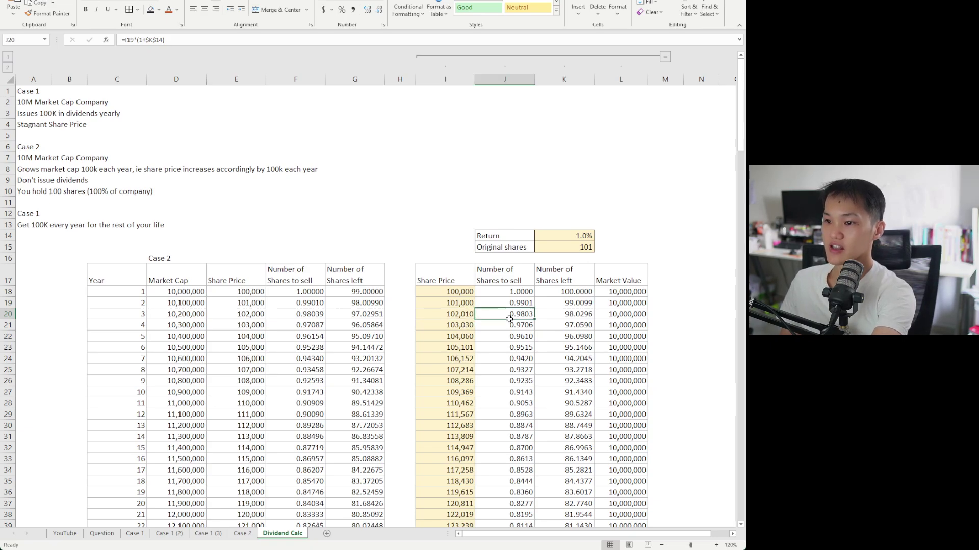
left_click(632, 314)
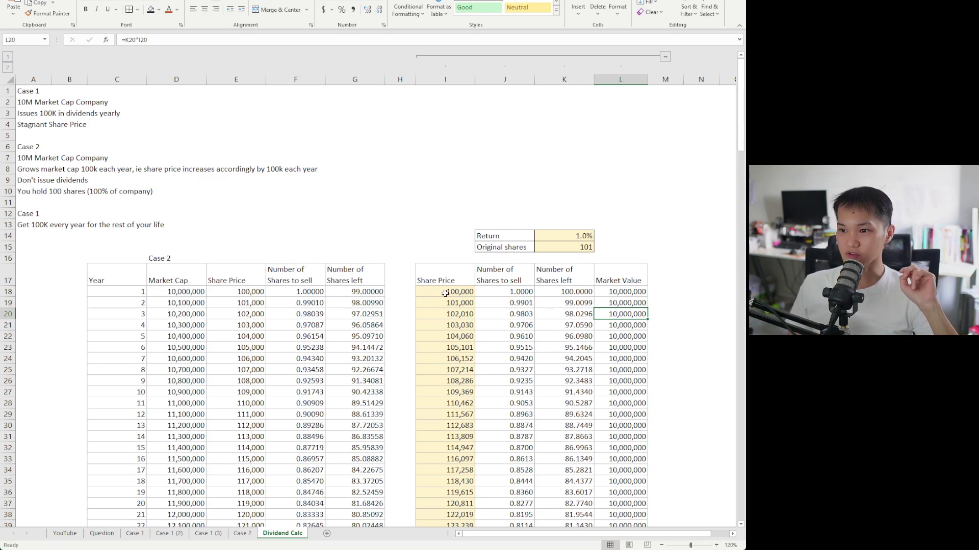
left_click_drag(444, 293, 457, 456)
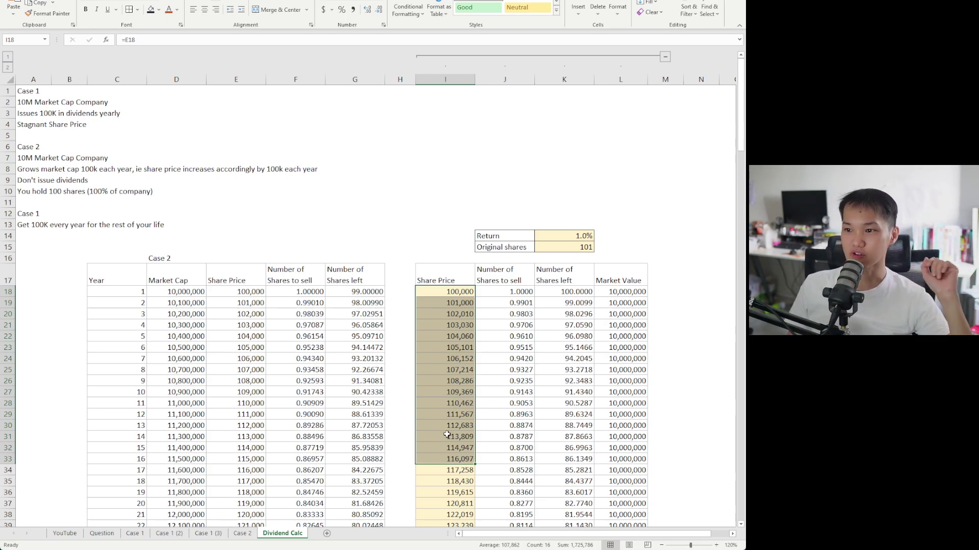
left_click(565, 291)
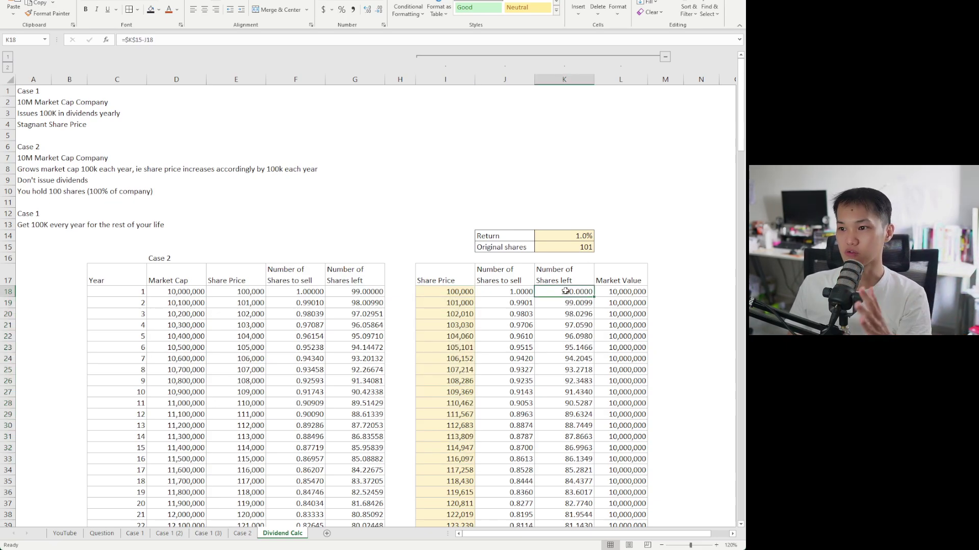
left_click(586, 247)
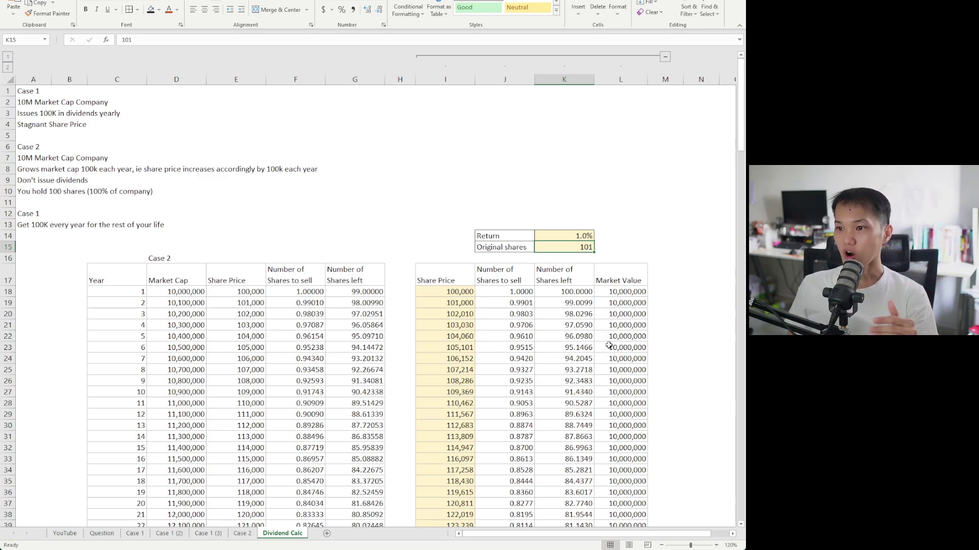
left_click(518, 293)
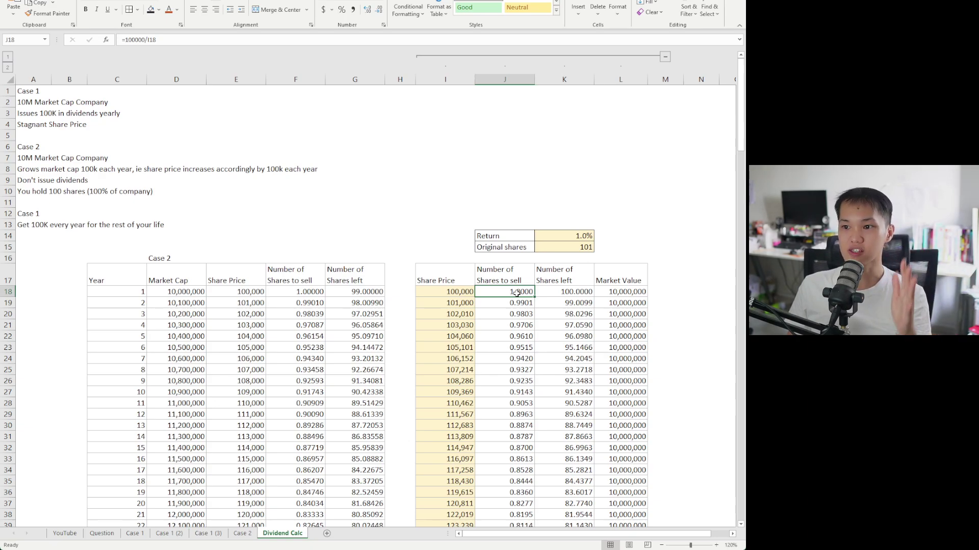
left_click(439, 290)
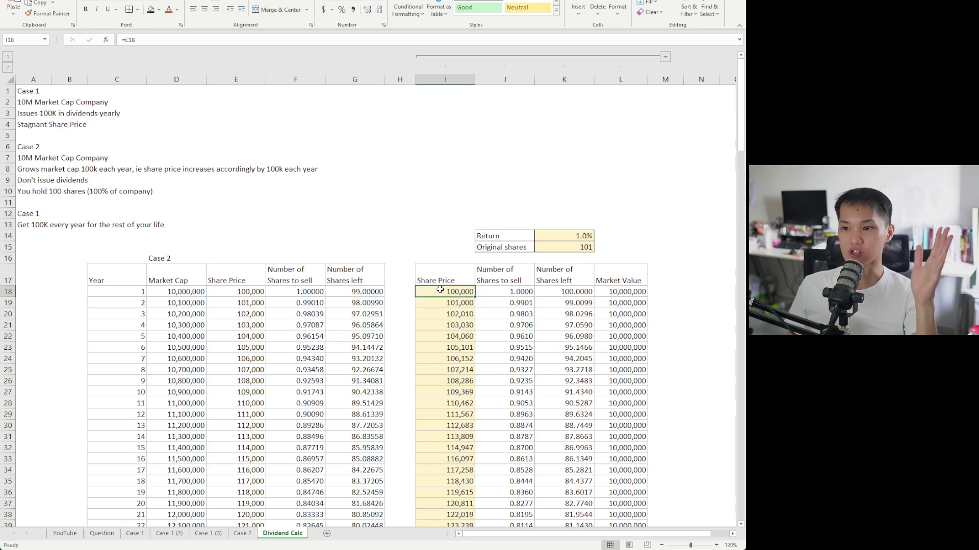
left_click(442, 304)
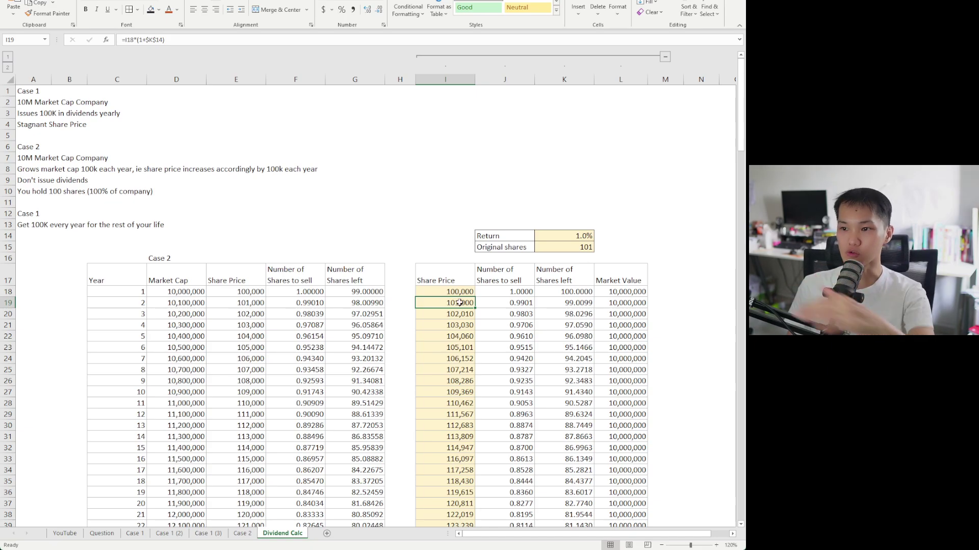